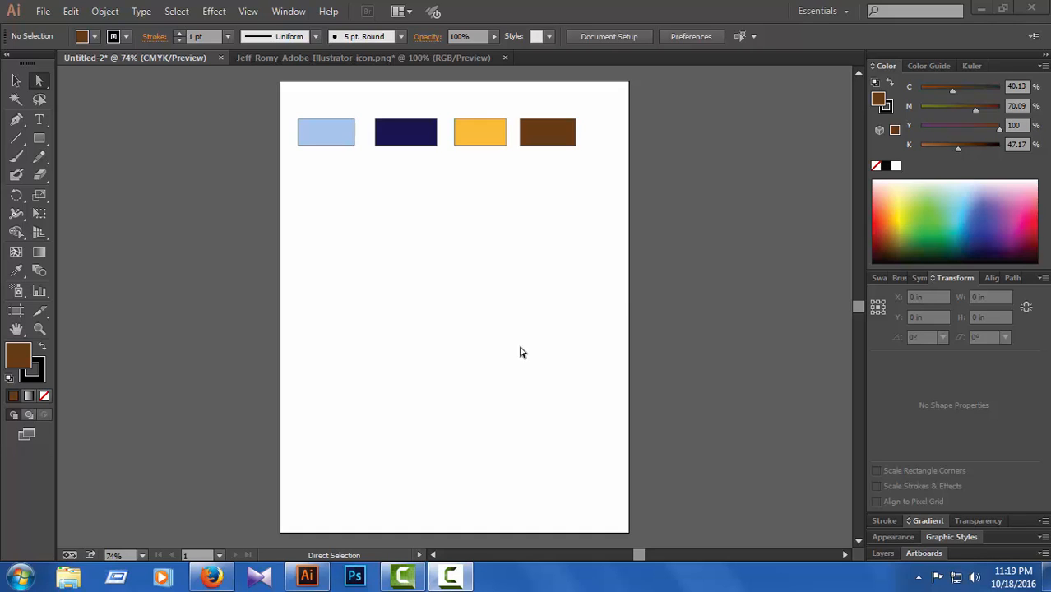
Draw a rectangle about 3.43 × 2.91 in below the colour swatches and remove its fill.
left_click(39, 141)
mouse_move(314, 218)
left_mouse_down()
mouse_move(342, 322)
mouse_move(453, 339)
left_mouse_up()
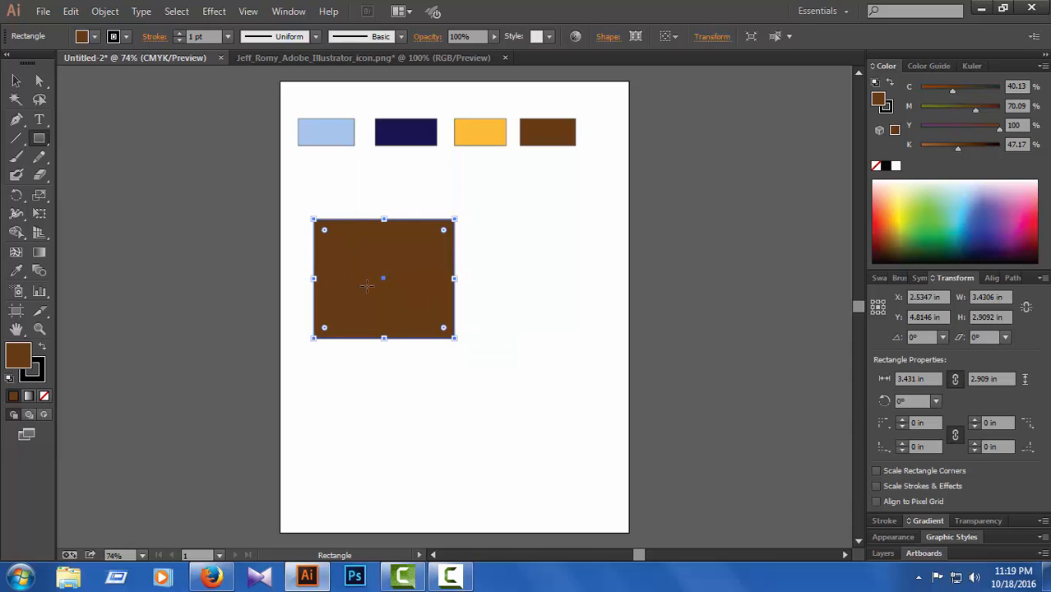
left_click(875, 165)
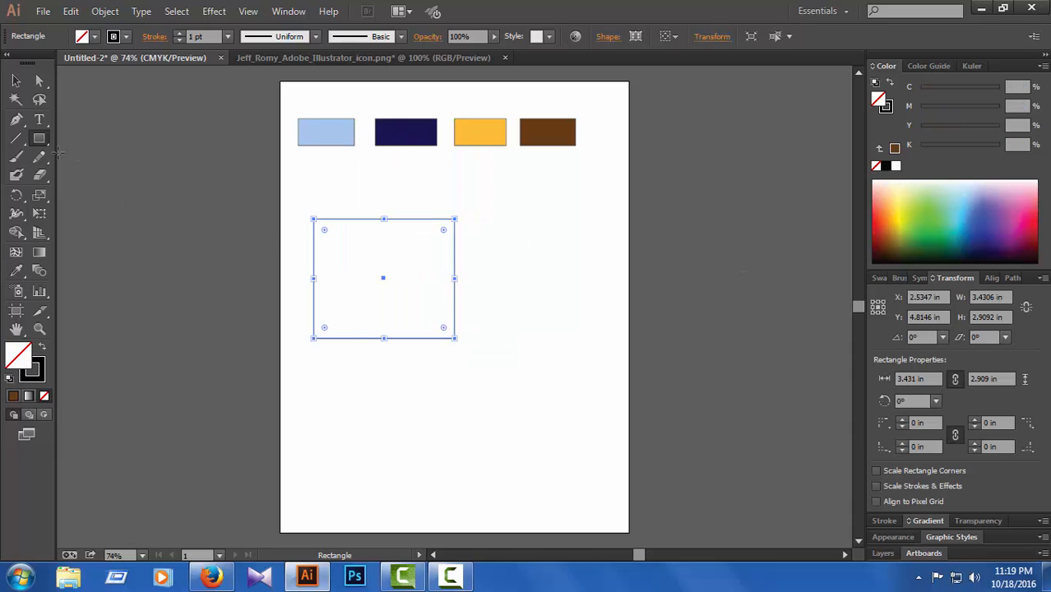
left_click(39, 81)
left_click(113, 160)
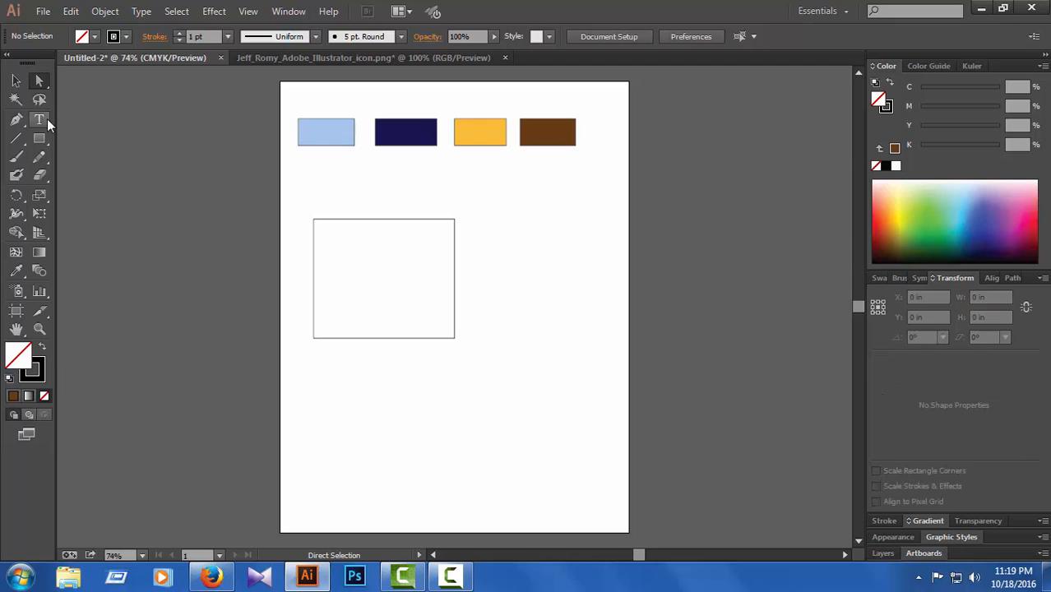
Draw an unfilled rectangle about 2.93 × 2.40 in inside the first one, with an even margin around it.
left_click(39, 138)
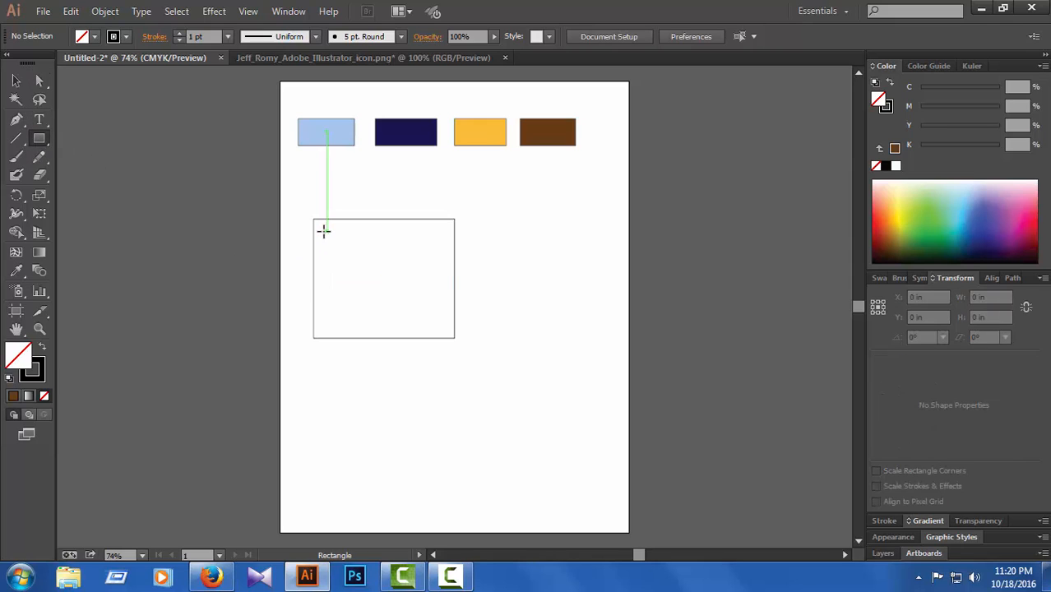
left_click_drag(323, 229, 442, 327)
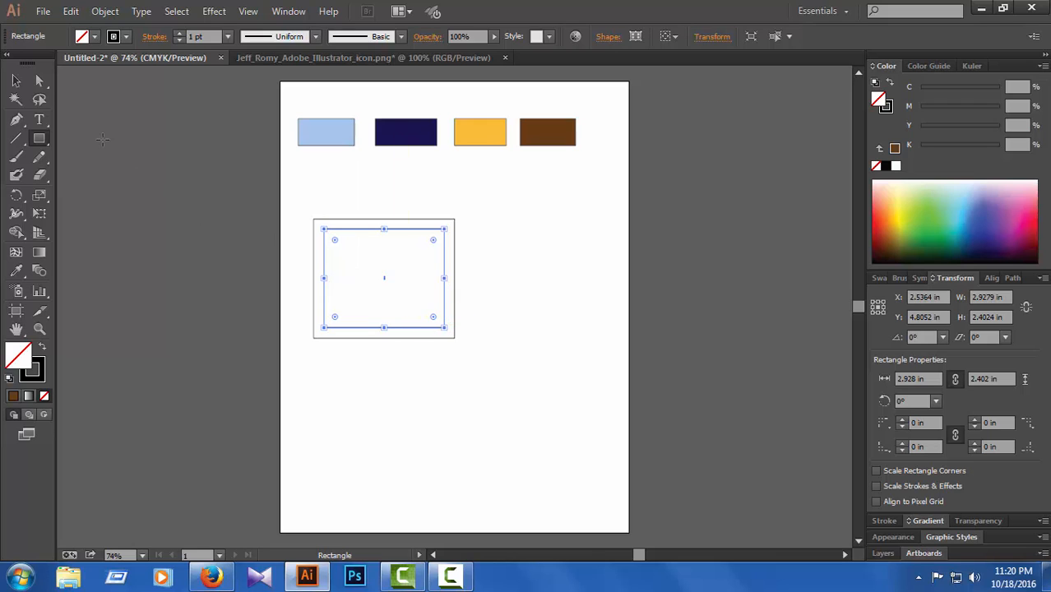
left_click(39, 80)
left_click(160, 220)
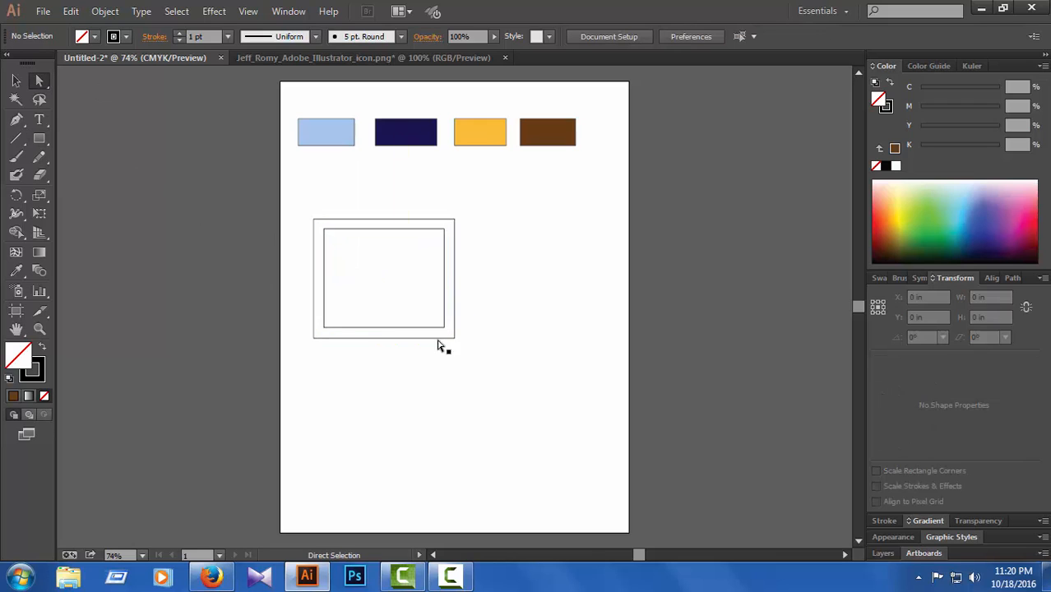
Shrink the inner rectangle from its upper, lower and left edges to about 2.76 × 2.12 in.
left_click(354, 231)
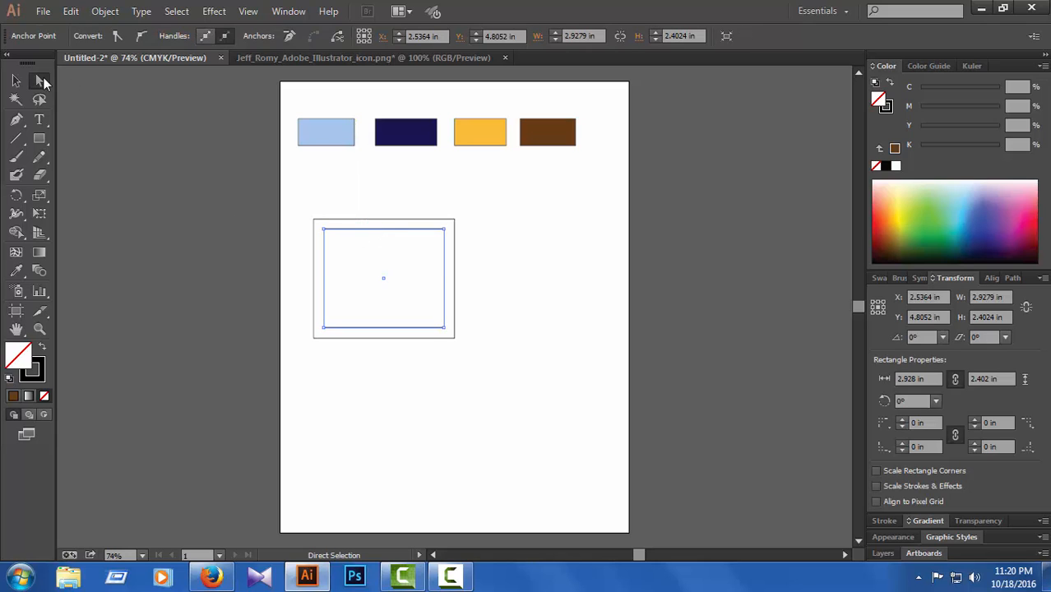
key("v")
left_click_drag(383, 230, 384, 235)
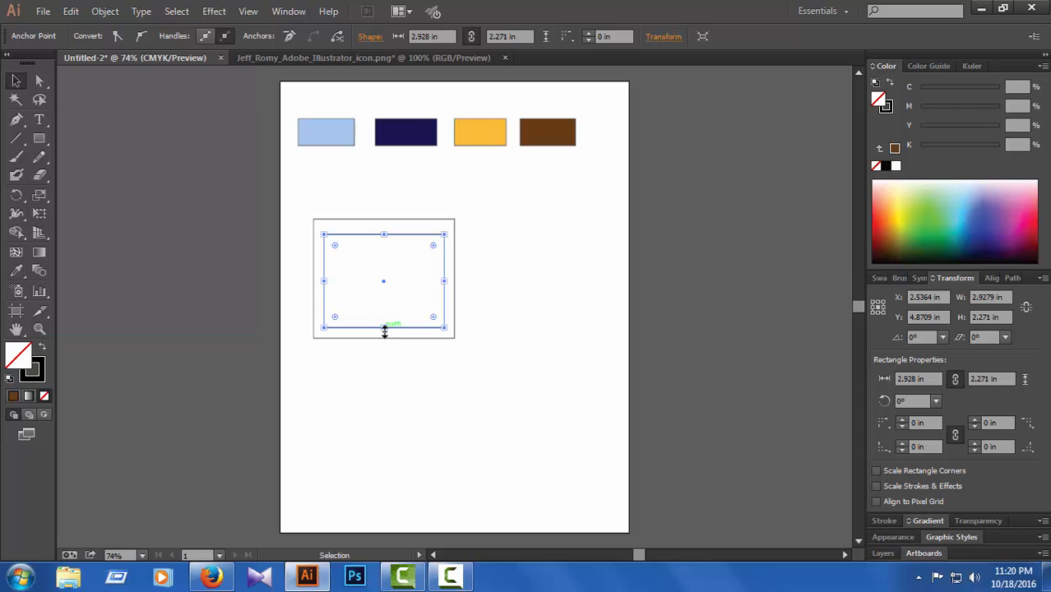
left_click_drag(383, 330, 384, 321)
left_click_drag(325, 278, 333, 278)
key("Left")
key("Left")
key("Left")
key("Left")
key("Left")
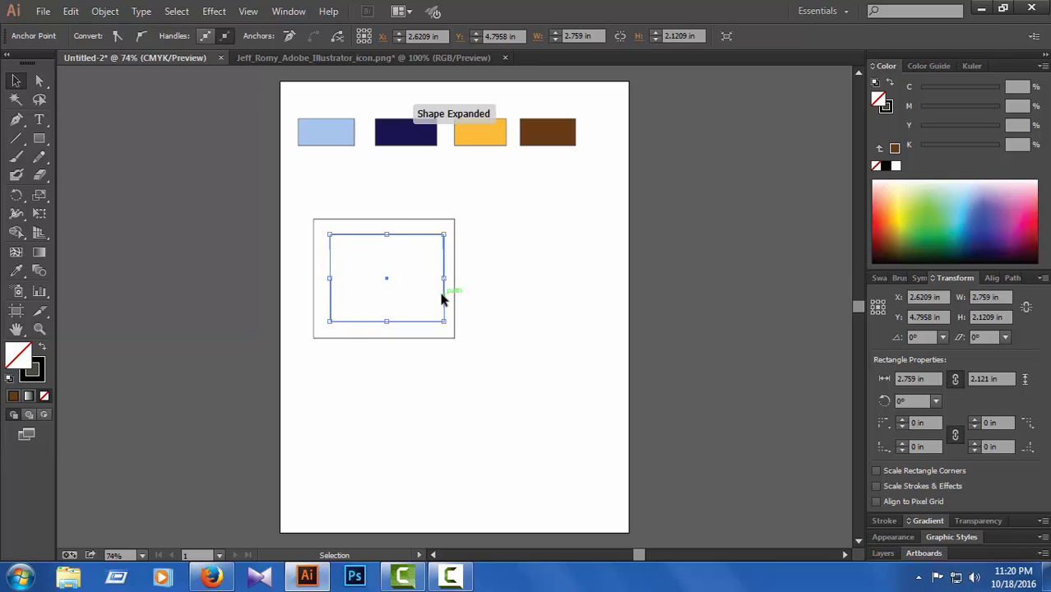
key("Right")
key("Right")
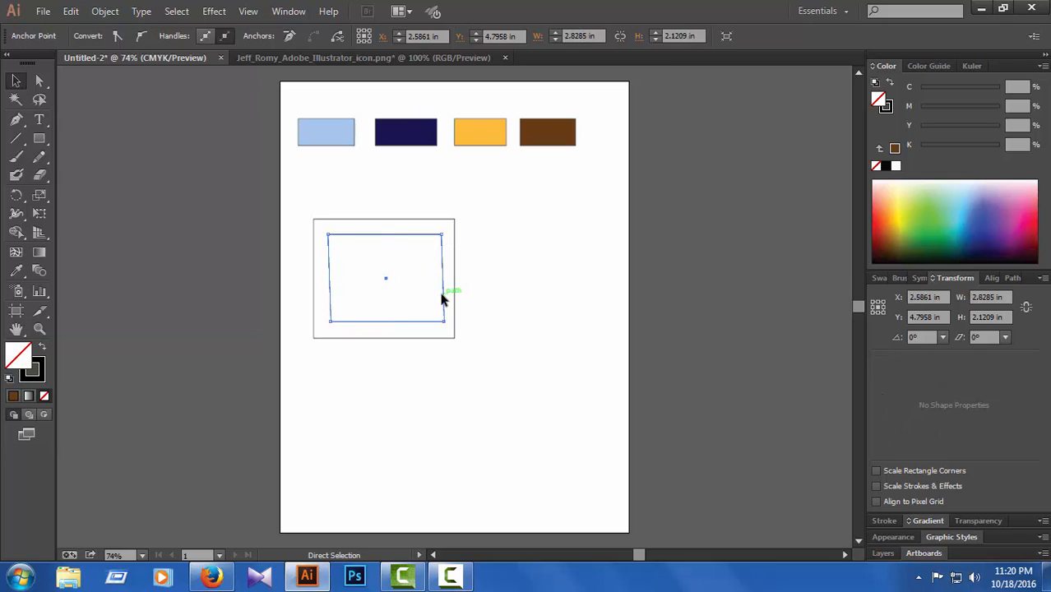
key("ctrl+z")
key("ctrl+z")
key("ctrl+z")
key("ctrl+z")
key("ctrl+z")
key("ctrl+z")
key("ctrl+z")
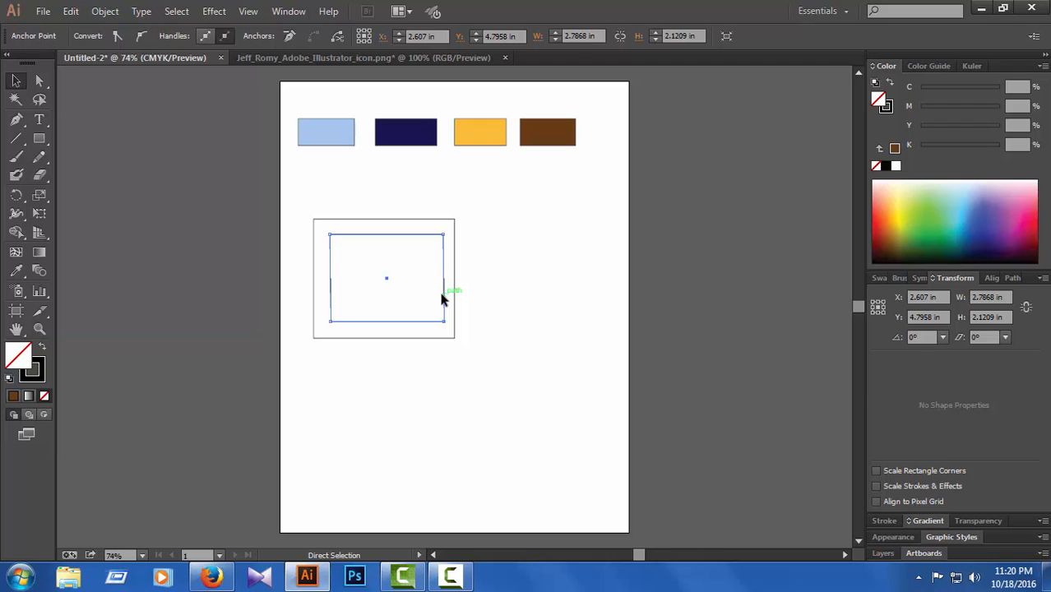
Pull the inner rectangle's right edge inward to make it about 2.61 in wide, and deselect it.
key("v")
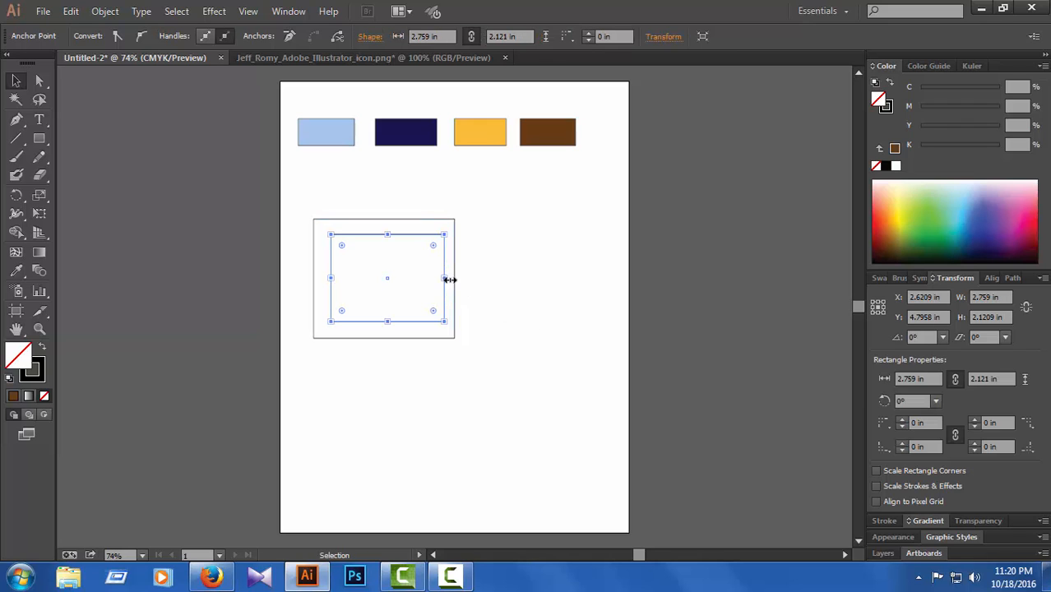
left_click_drag(444, 278, 438, 278)
left_click(517, 288)
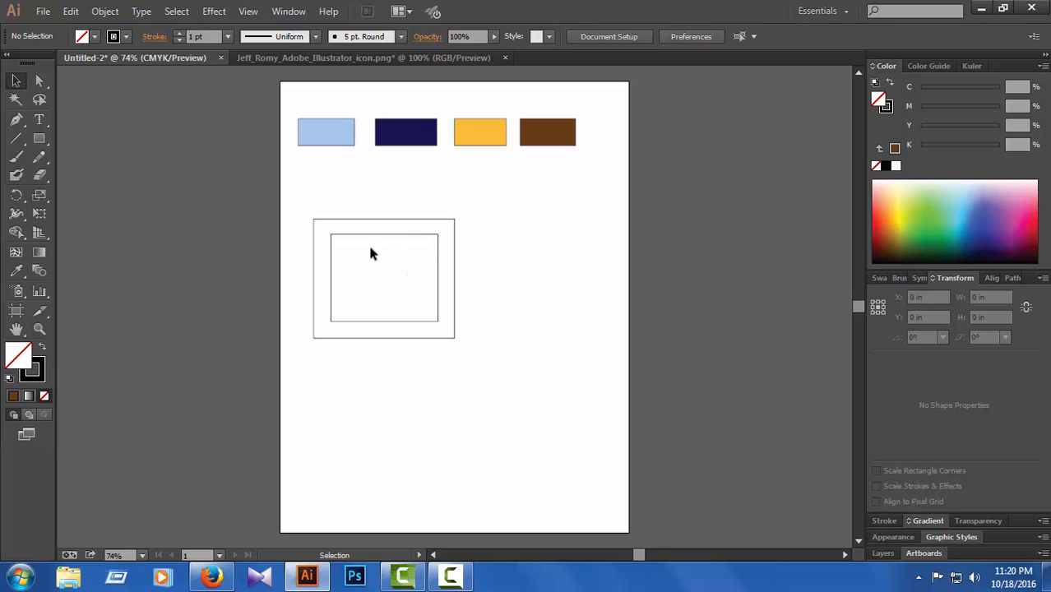
Add the text "Ps" in the Impact font inside the inner rectangle.
left_click(39, 119)
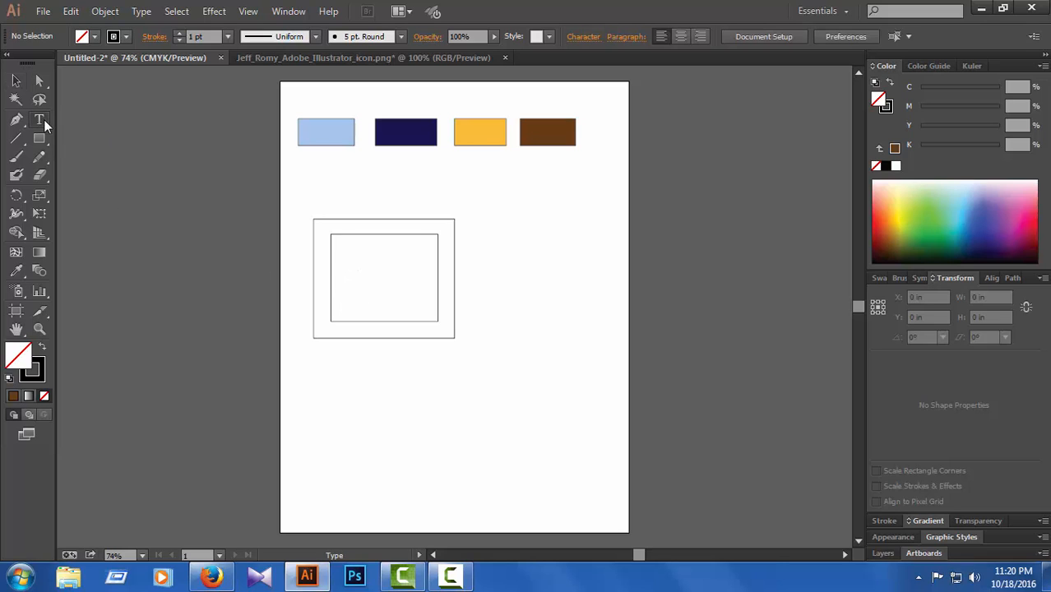
left_click(367, 269)
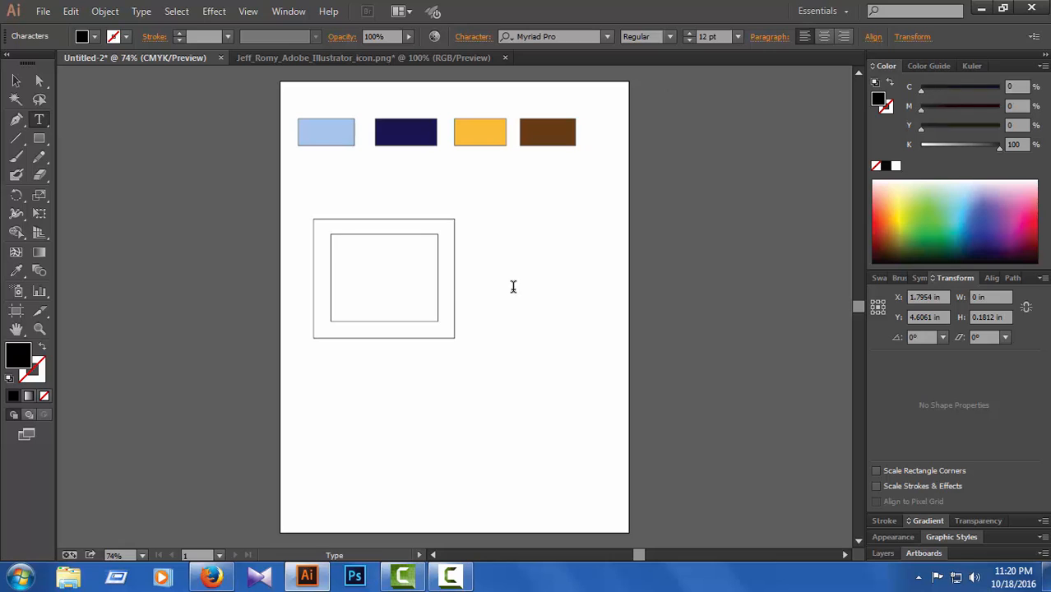
key("ctrl+=")
key("ctrl+=")
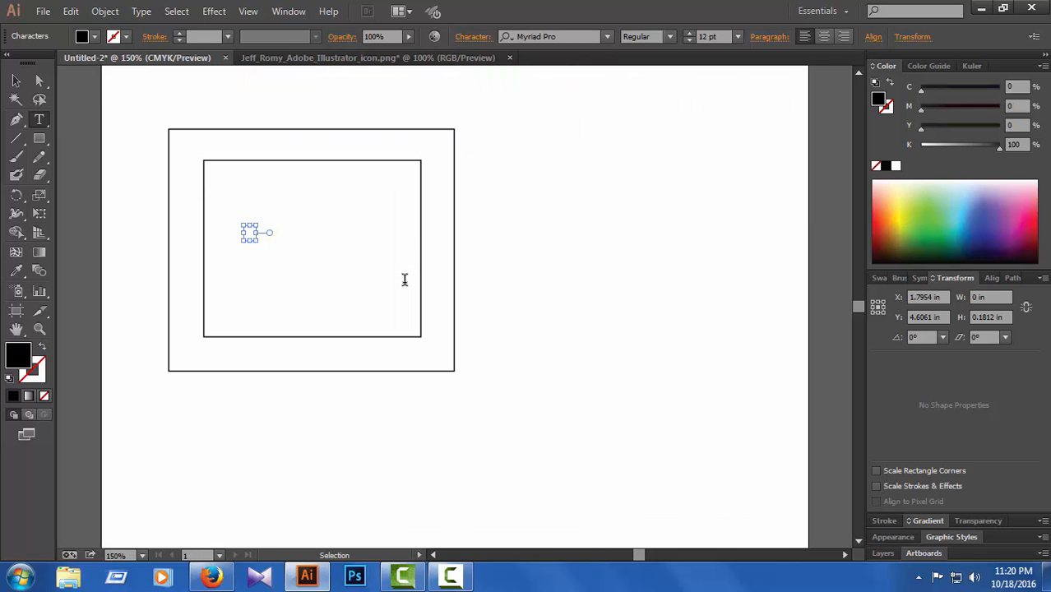
scroll(404, 280, "up", 2)
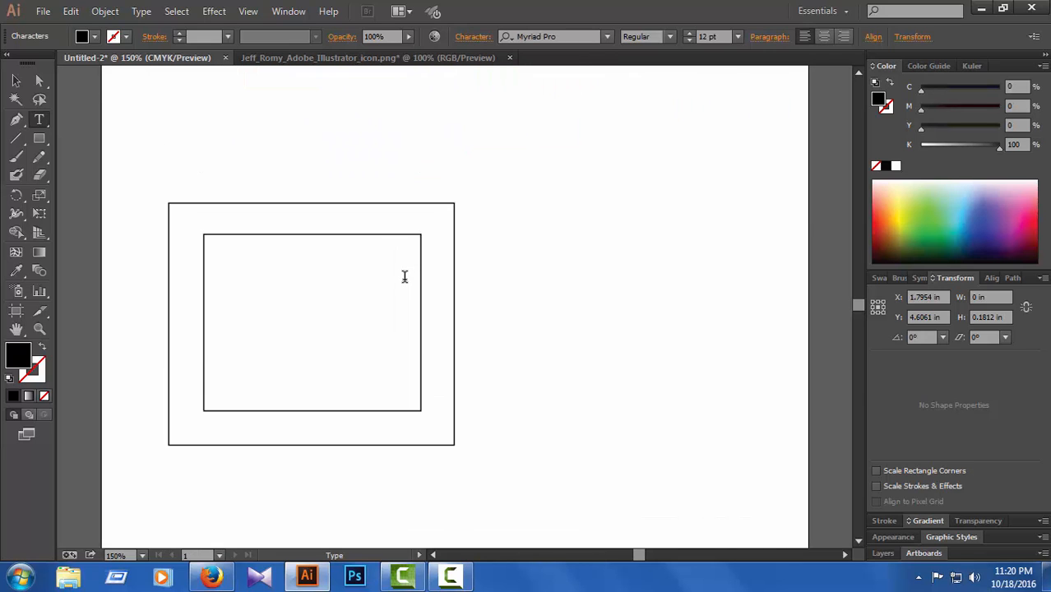
left_click(607, 37)
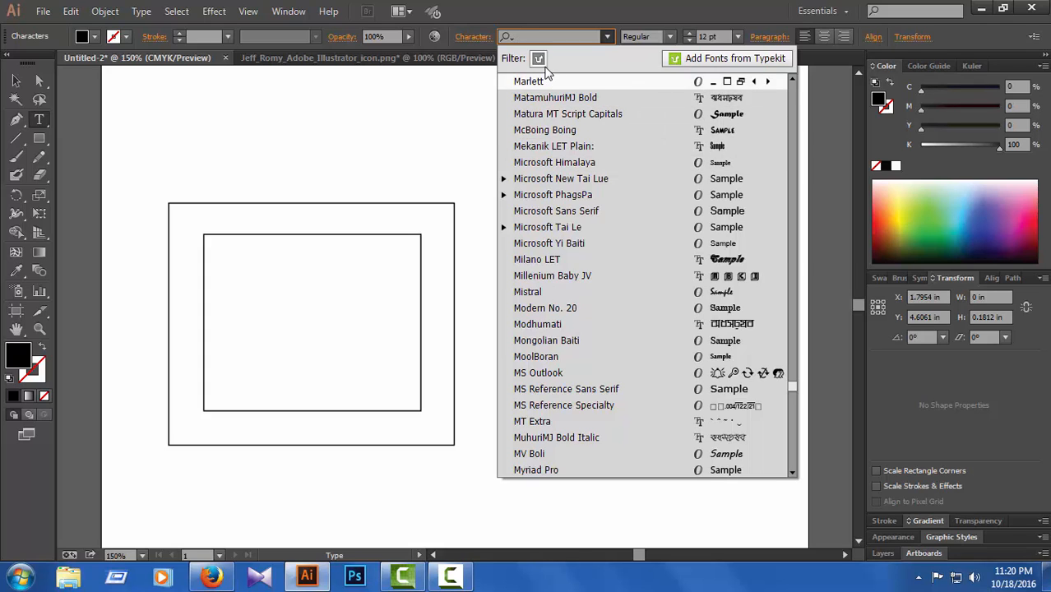
type("imp")
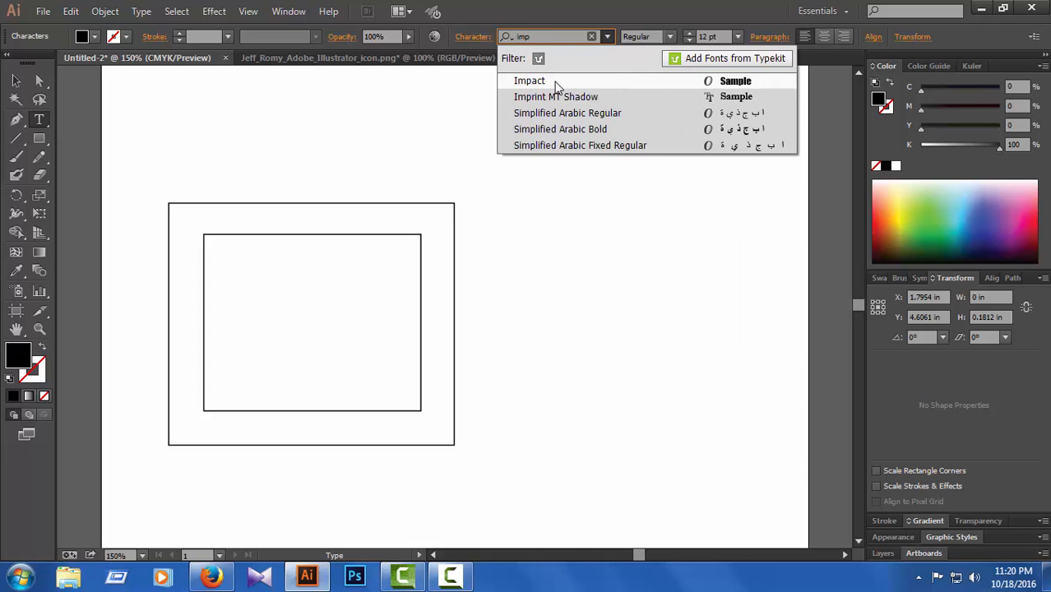
left_click(530, 81)
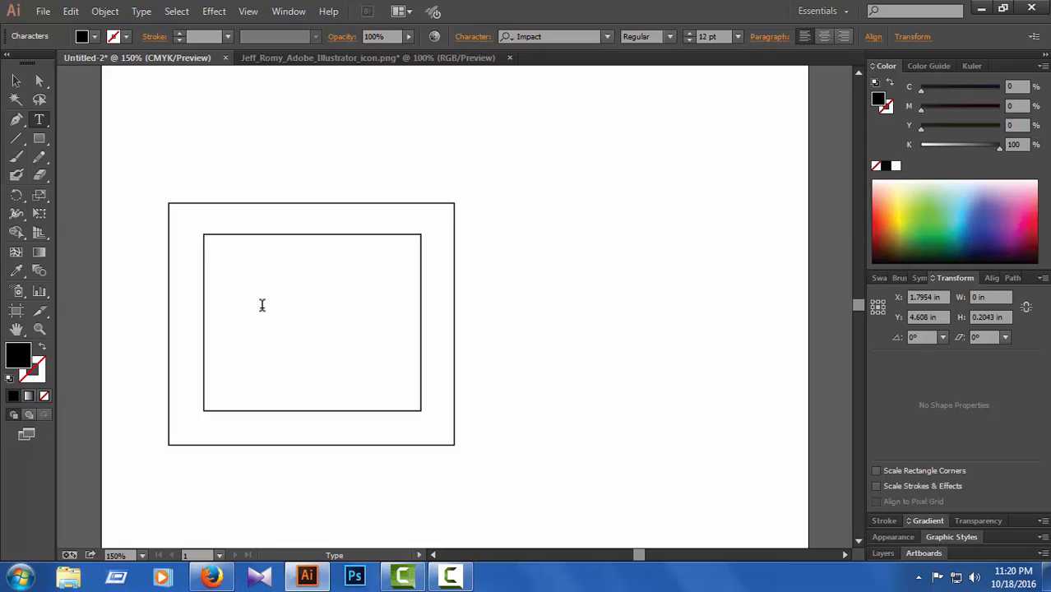
type("Ps")
Set the font size of the "Ps" text to 68 pt.
left_click_drag(275, 306, 246, 304)
left_click(690, 33)
left_click(691, 35)
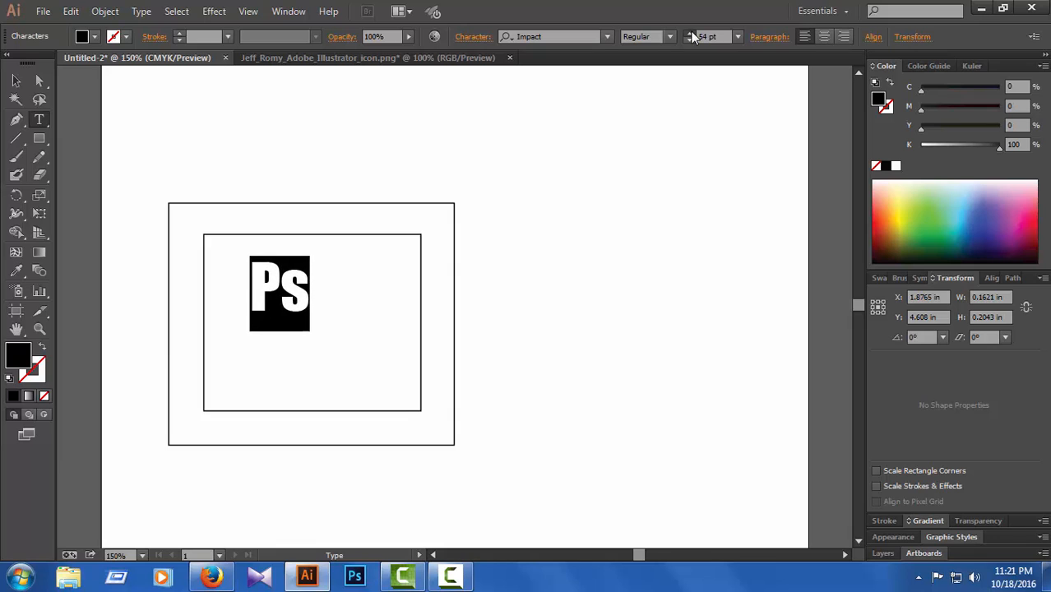
left_click(692, 35)
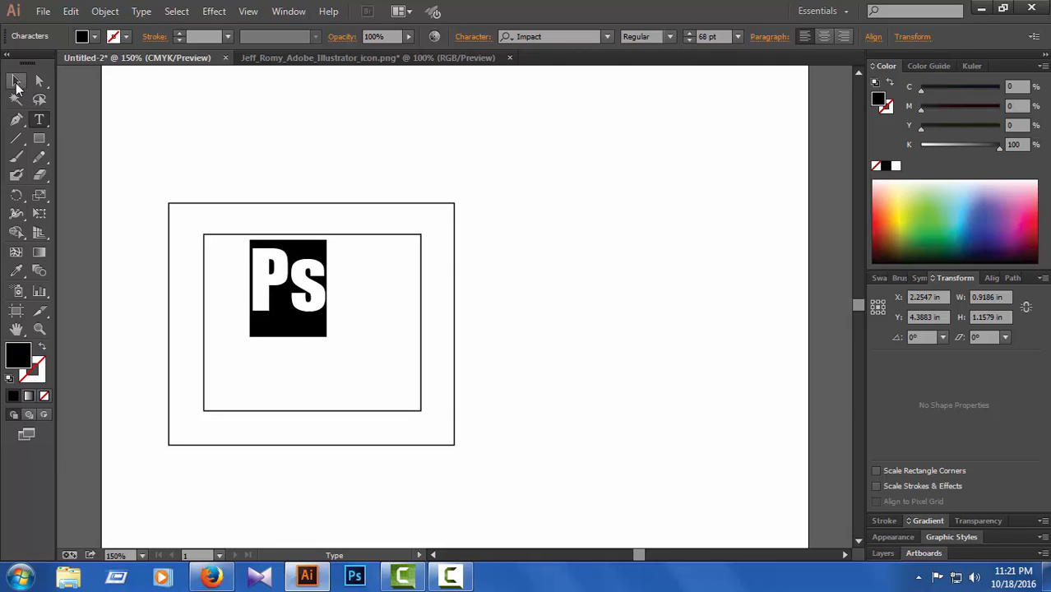
Centre the "Ps" text in the inner rectangle and stretch its bounding box to about 1.86 × 2.03 in.
left_click(17, 83)
left_click_drag(282, 274, 234, 332)
left_click_drag(327, 333, 391, 333)
left_click_drag(315, 286, 316, 252)
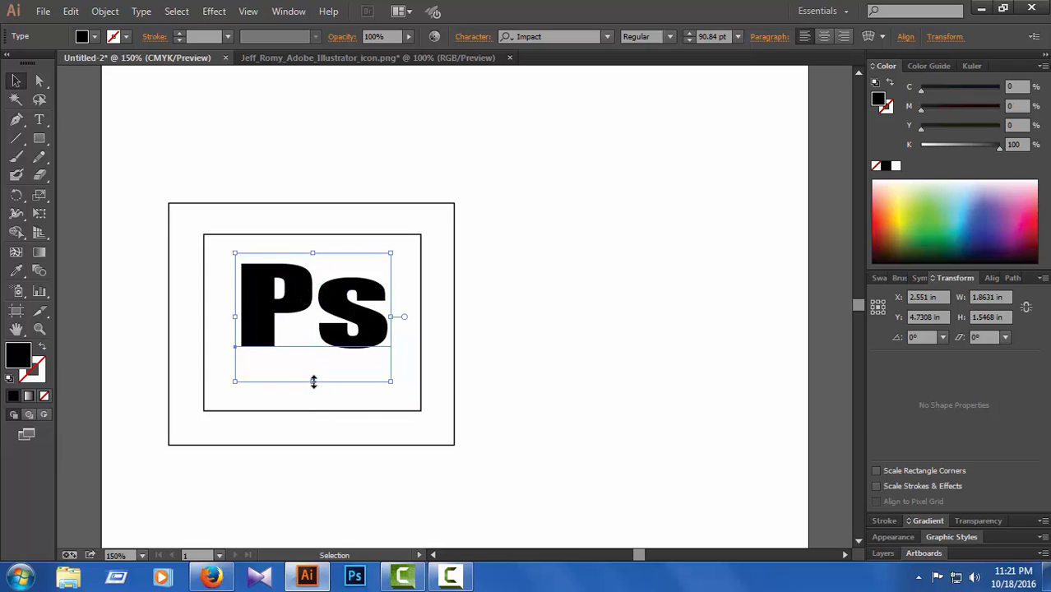
left_click_drag(313, 380, 313, 421)
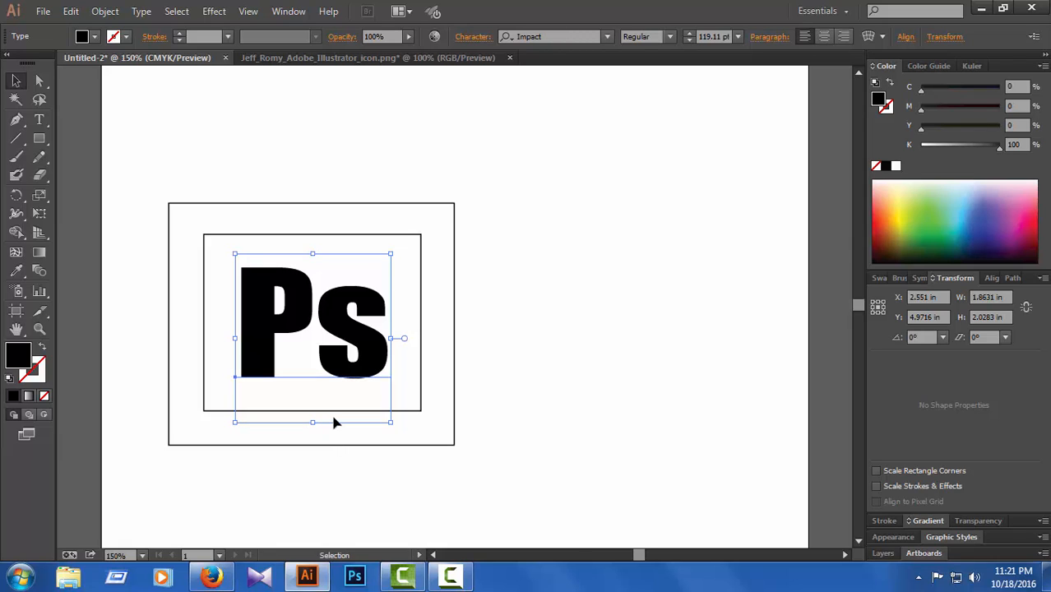
left_click(39, 80)
left_click(544, 391)
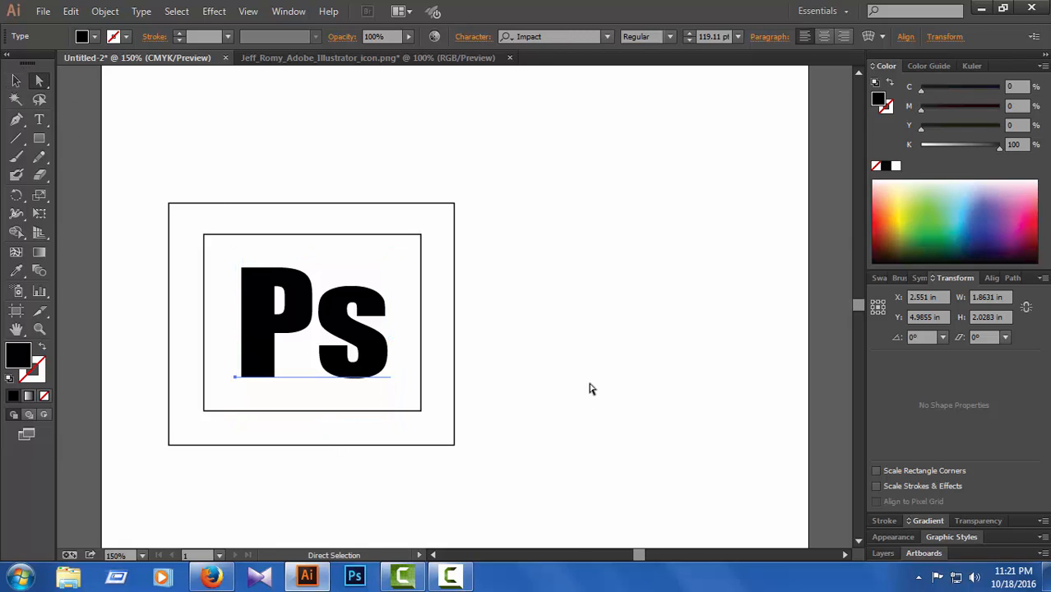
left_click(301, 318)
key("ctrl+1")
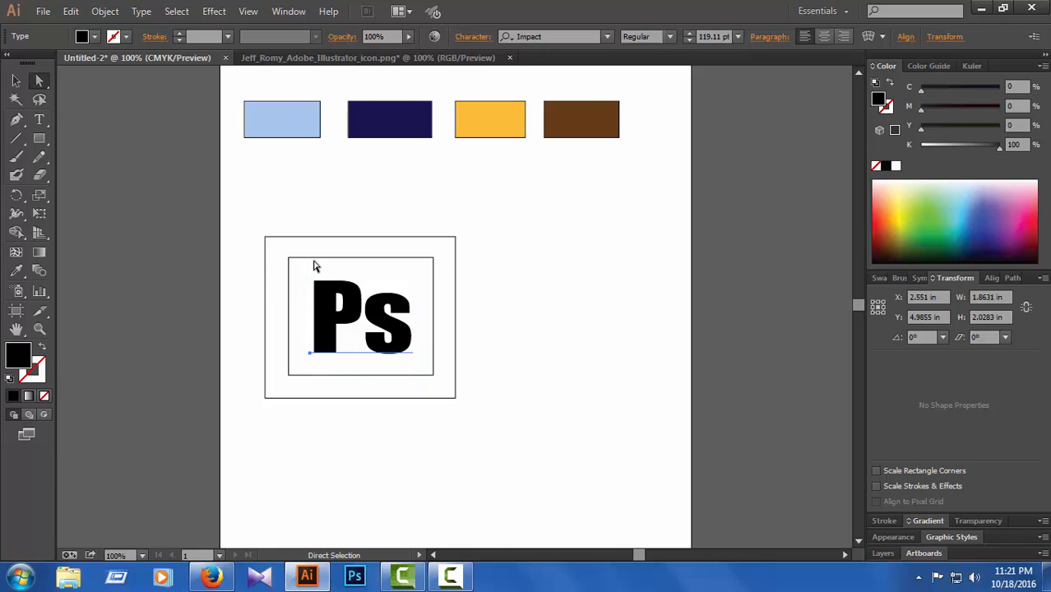
left_click(566, 297)
left_click(342, 238)
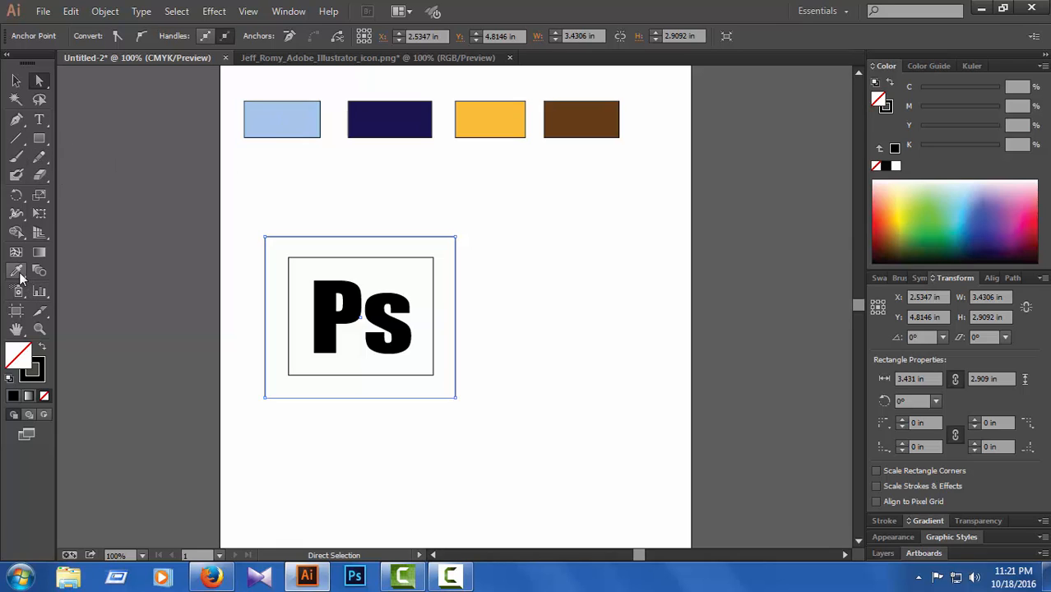
left_click(263, 122)
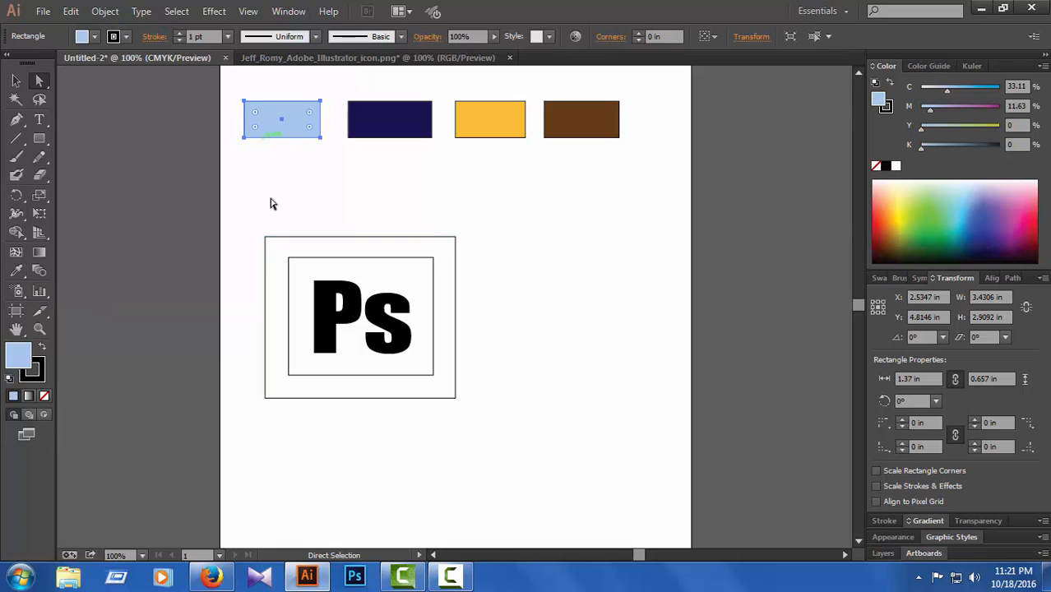
left_click(15, 273)
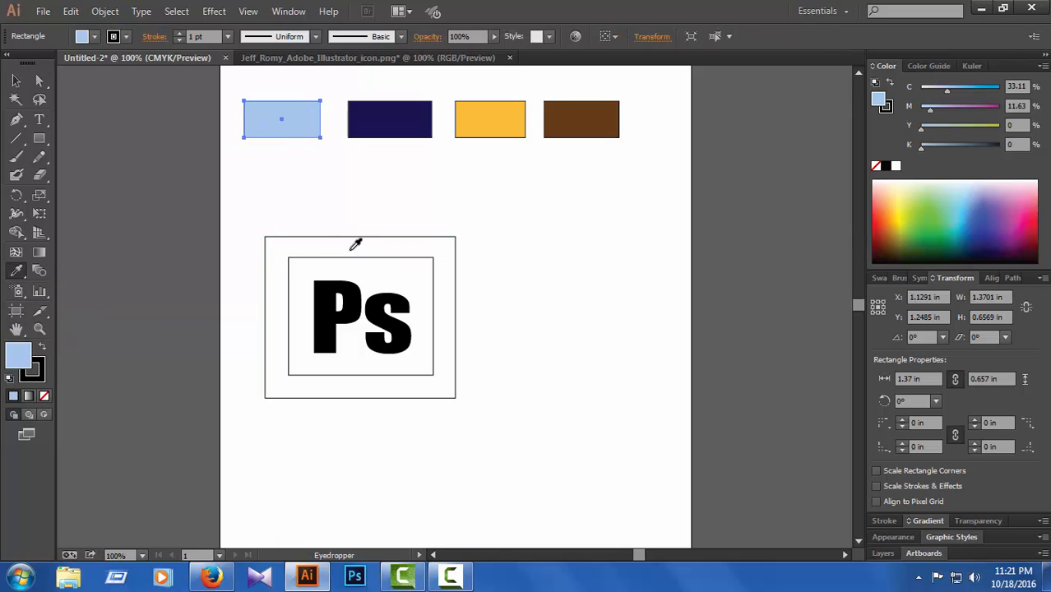
left_click(39, 80)
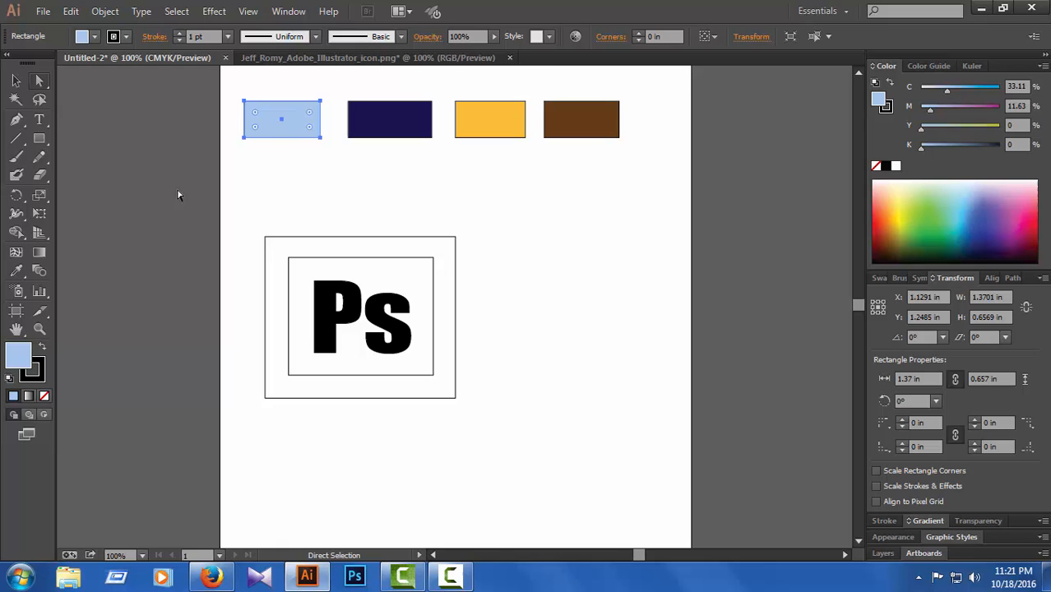
left_click(365, 250)
Fill the outer rectangle with the light blue sampled from the first swatch using the Eyedropper.
left_click(343, 241)
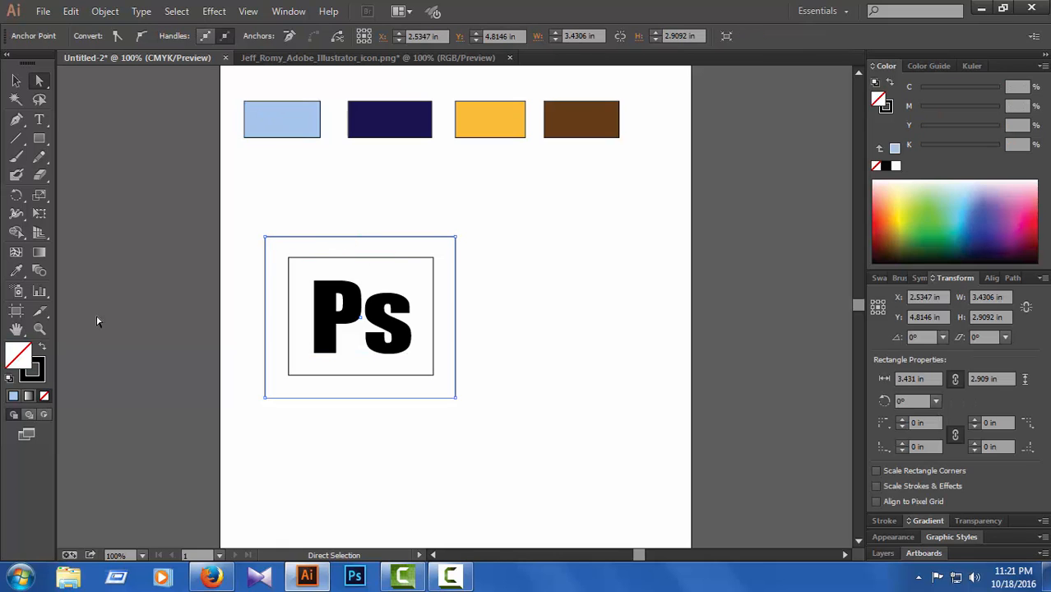
left_click(15, 271)
left_click(295, 129)
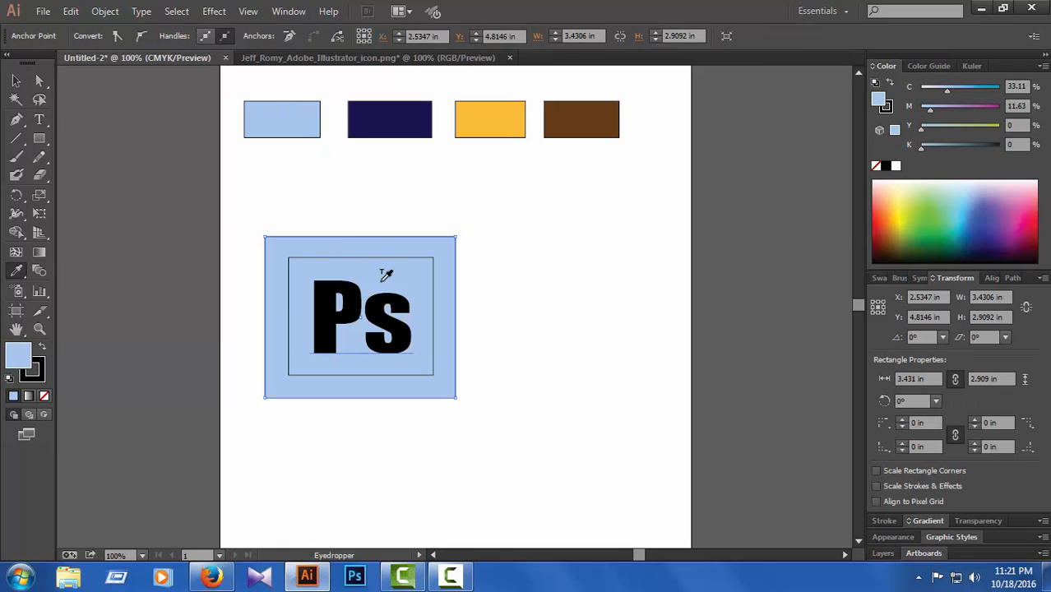
Fill the inner rectangle with the dark navy sampled from the second swatch using the Eyedropper.
left_click(38, 80)
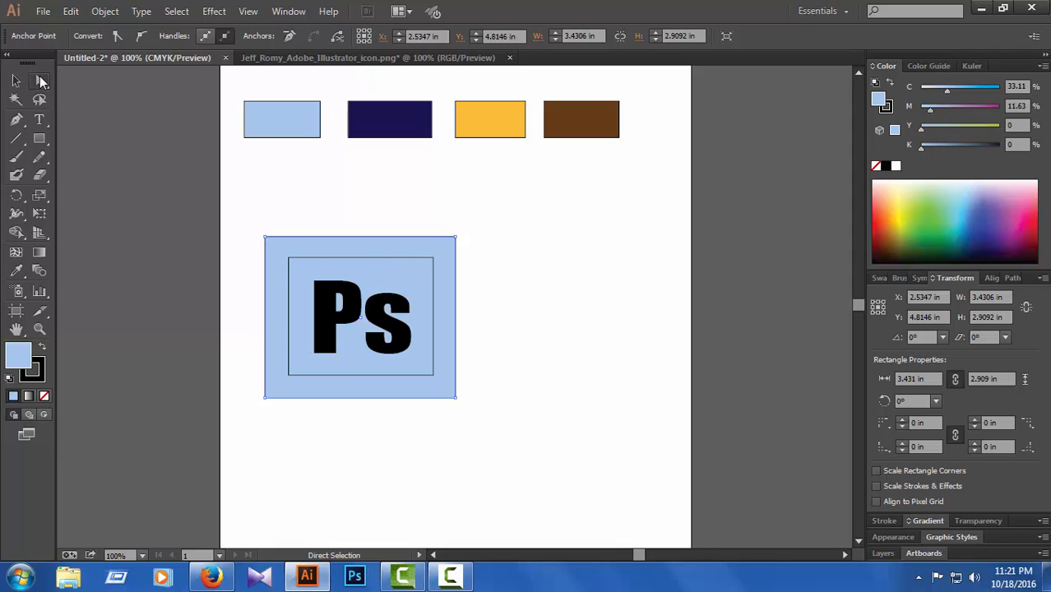
left_click(349, 266)
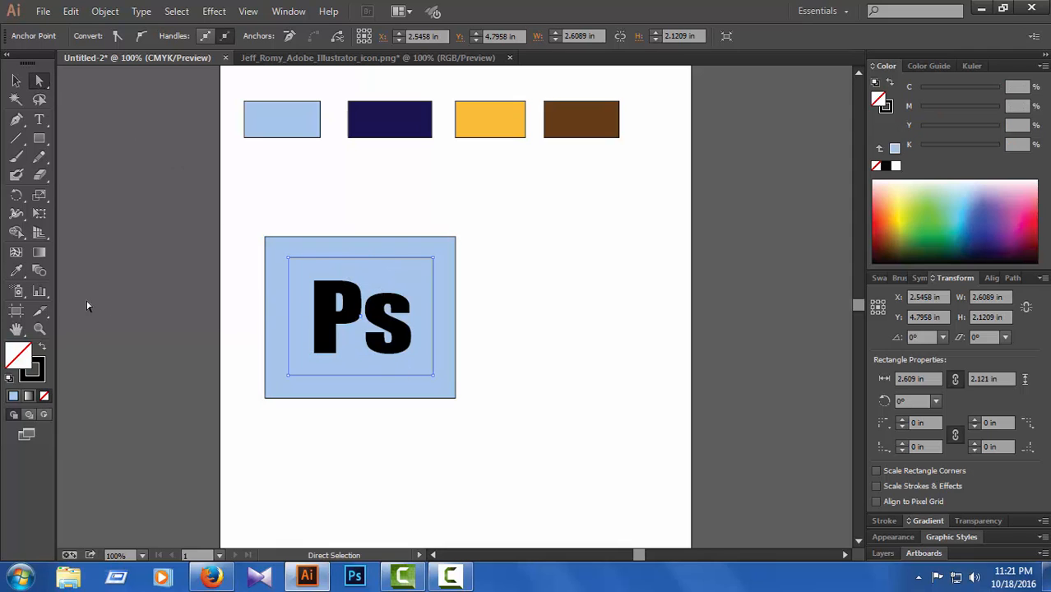
left_click(15, 271)
left_click(398, 123)
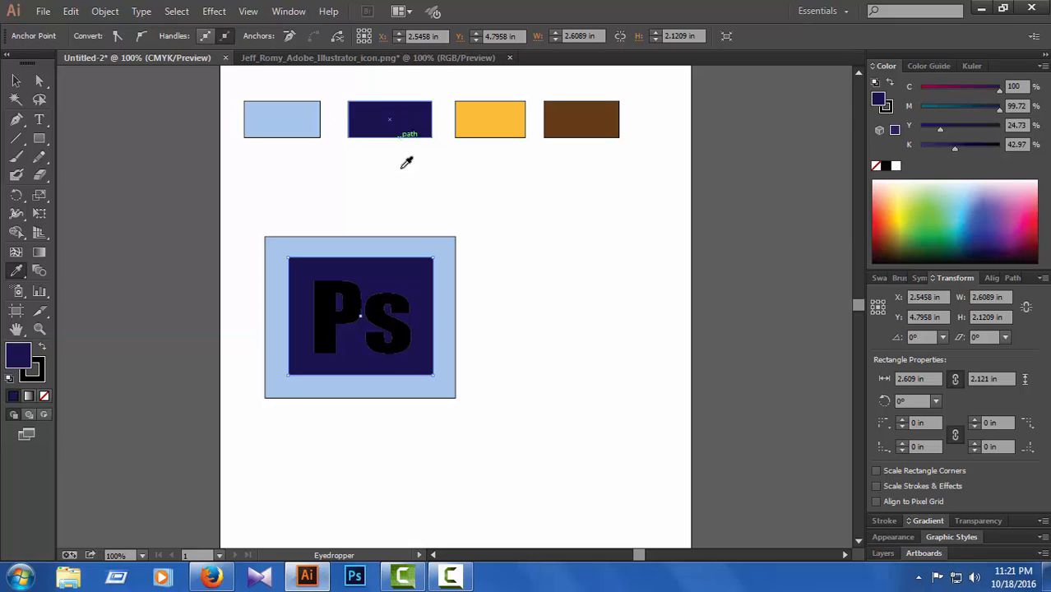
Restore the inner rectangle's dark navy fill by resampling the second swatch with the Eyedropper, and deselect it.
left_click(136, 268)
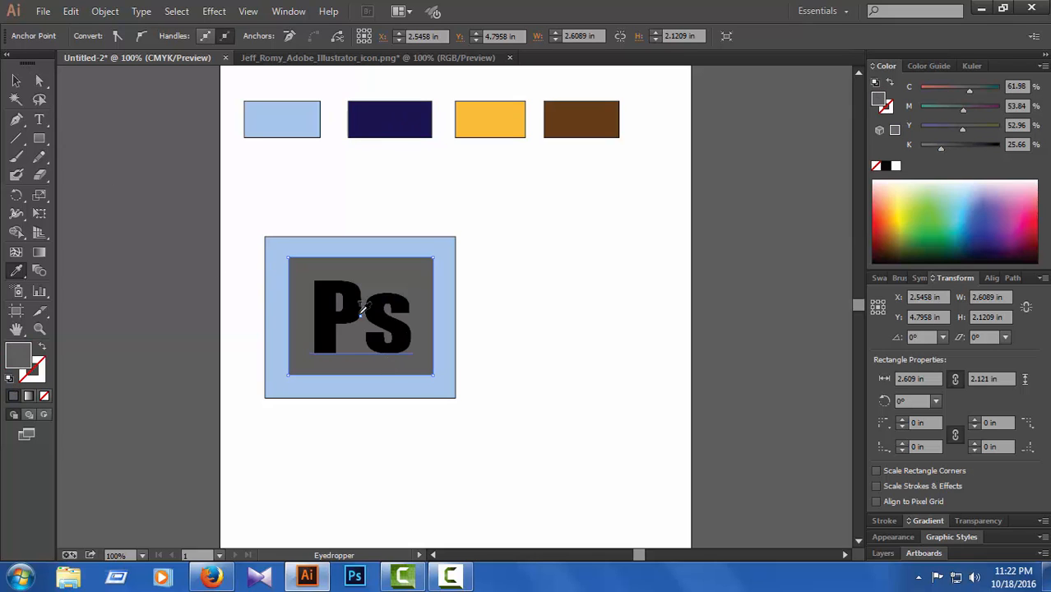
left_click(350, 134)
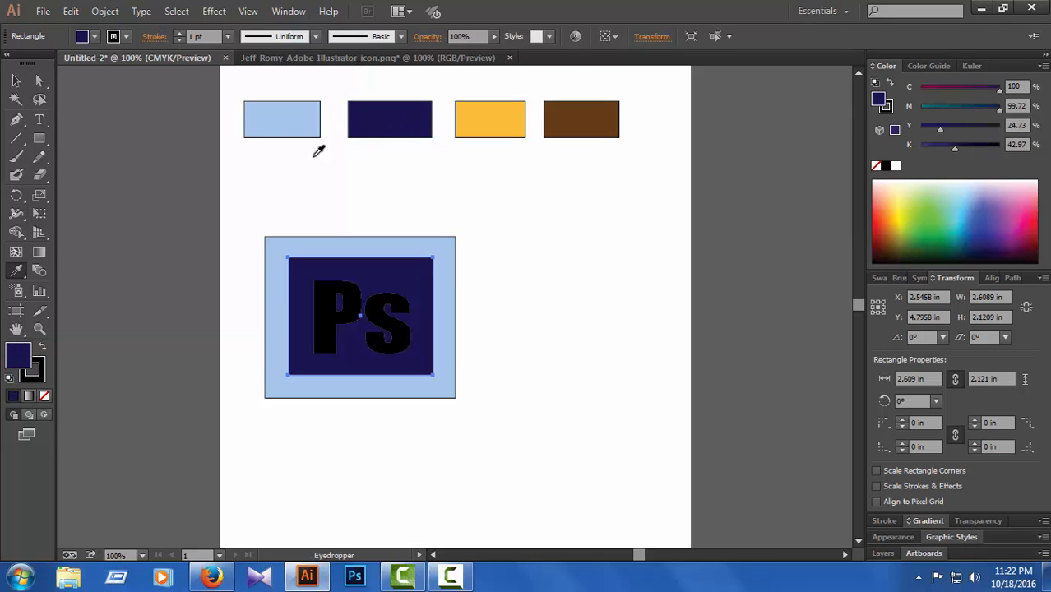
left_click(39, 80)
left_click(188, 244)
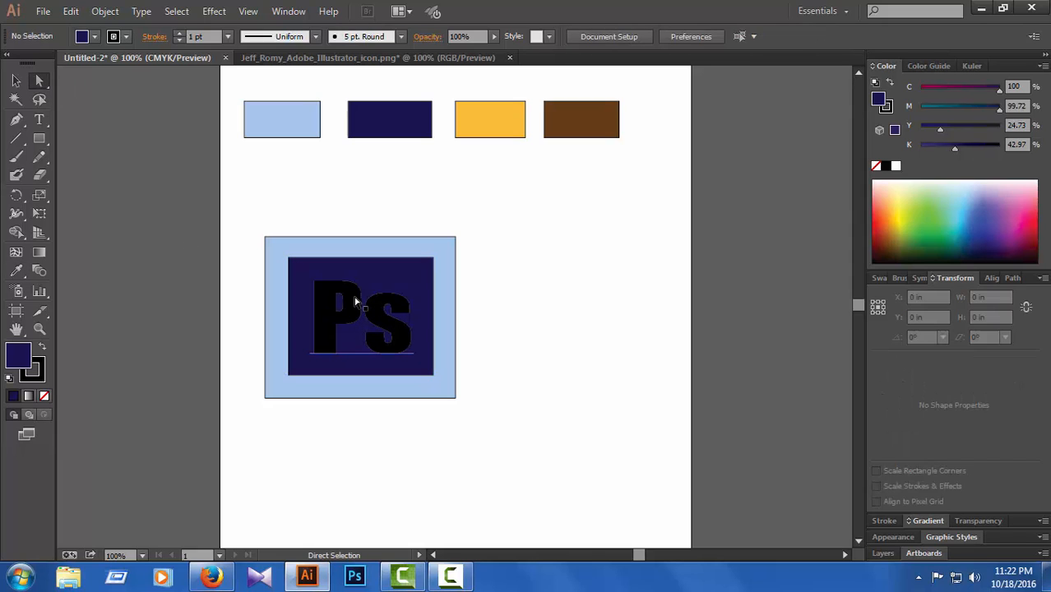
Fill the "Ps" text with the light blue sampled from the first swatch using the Eyedropper.
left_click(362, 307)
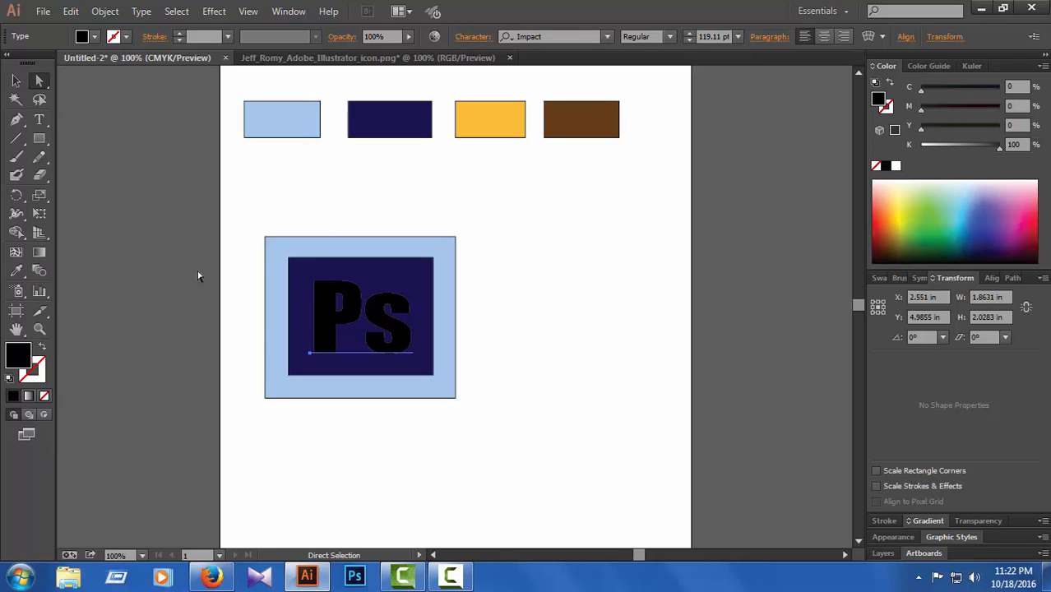
left_click(15, 270)
left_click(277, 119)
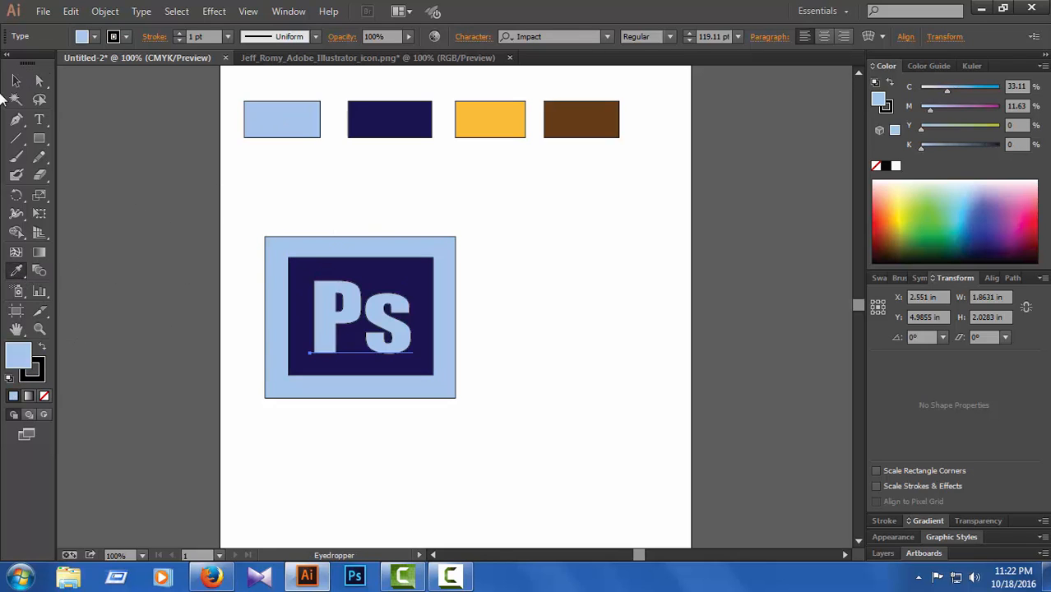
left_click(38, 81)
left_click(487, 375)
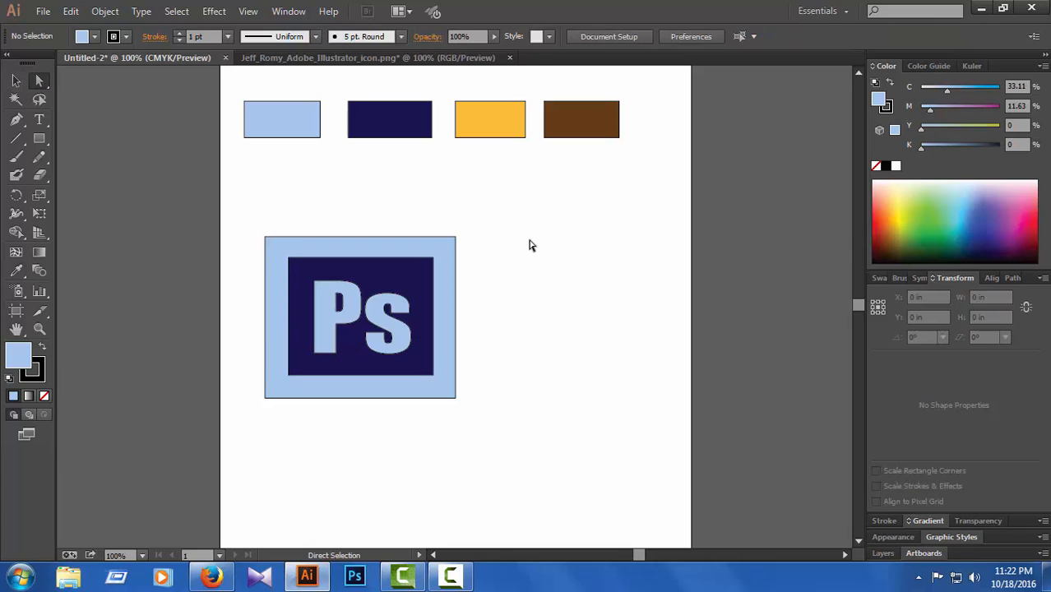
Recolour the icon's outer rectangle to a bright cyan-blue with C 78%, M 1.57%, Y 0% and K 0%.
left_click_drag(528, 211, 342, 499)
left_click(539, 349)
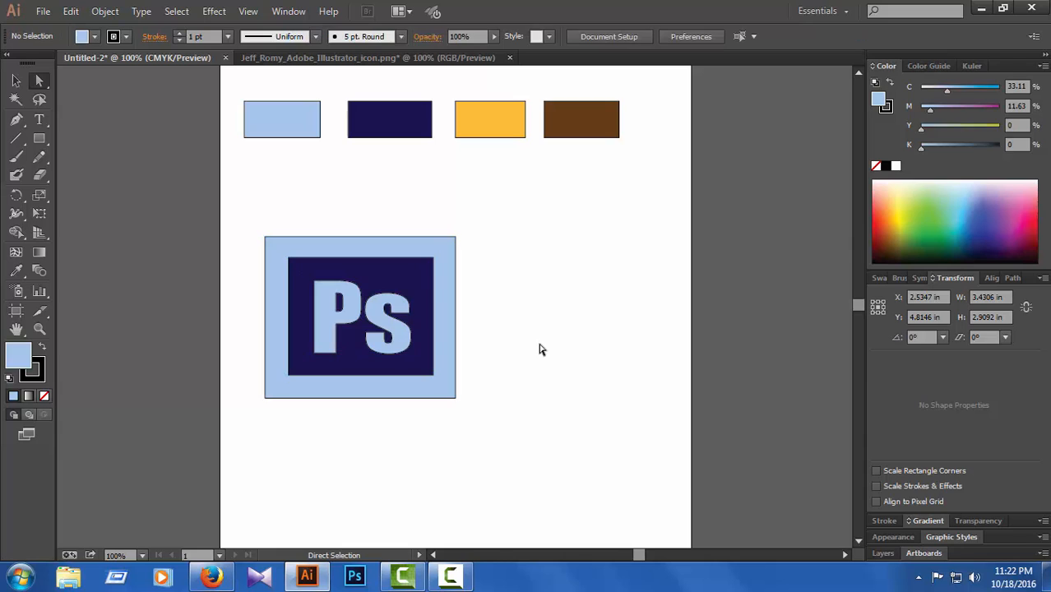
left_click(386, 241)
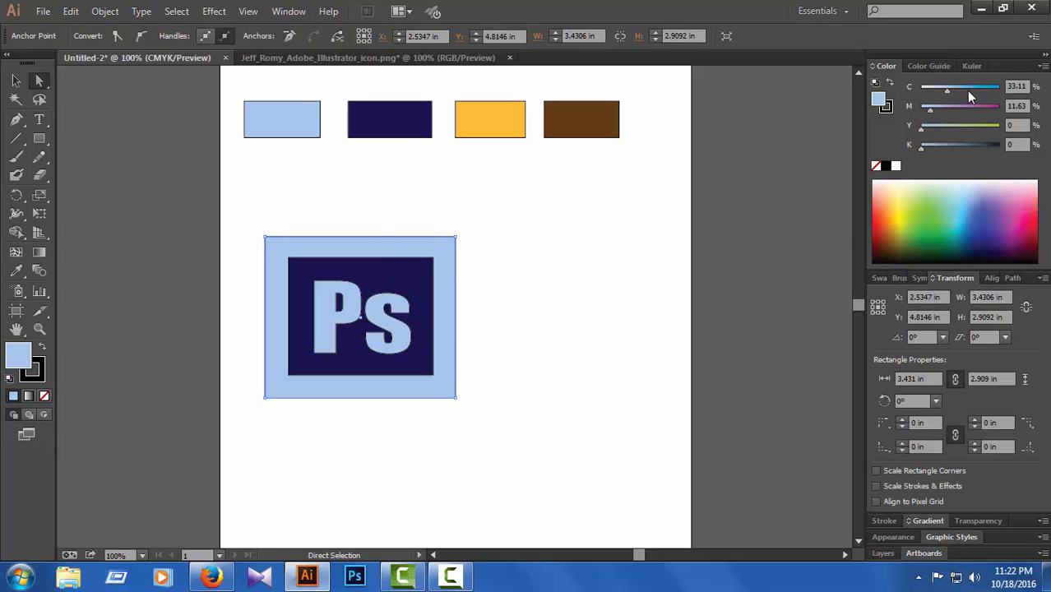
left_click(966, 214)
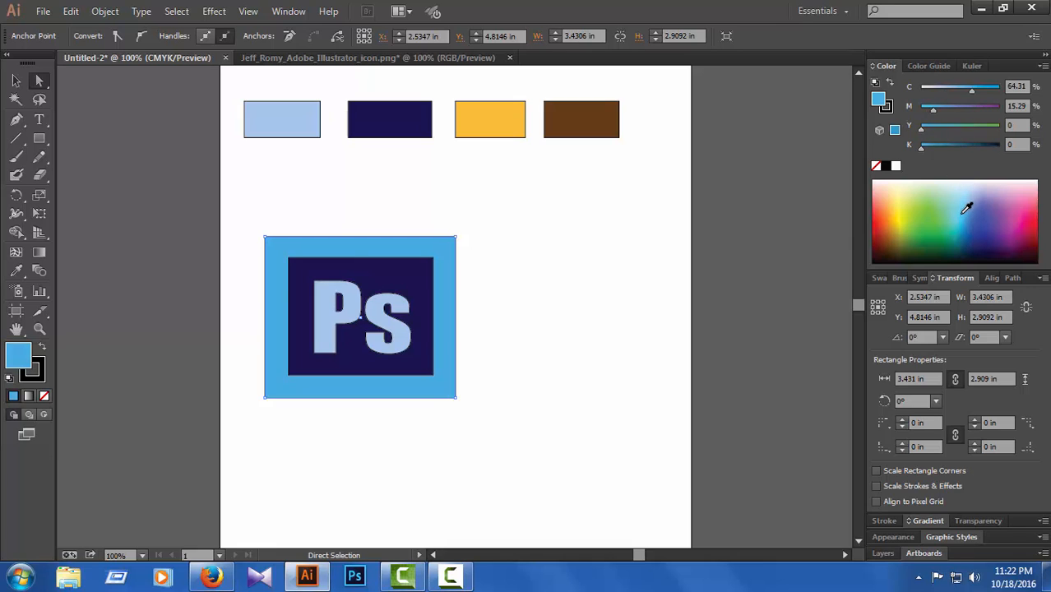
left_click(966, 211)
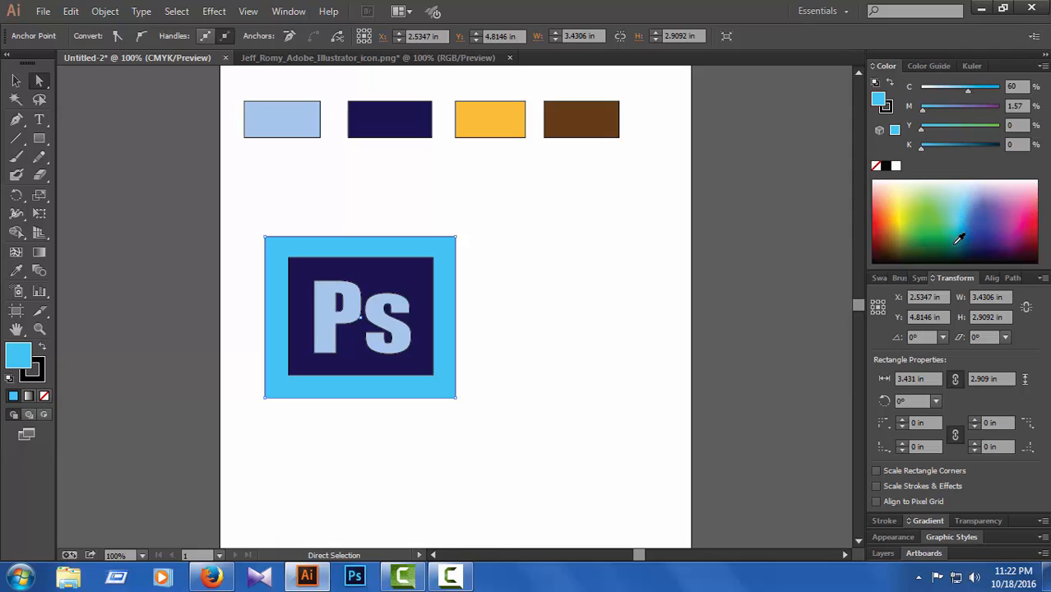
left_click_drag(967, 93, 984, 97)
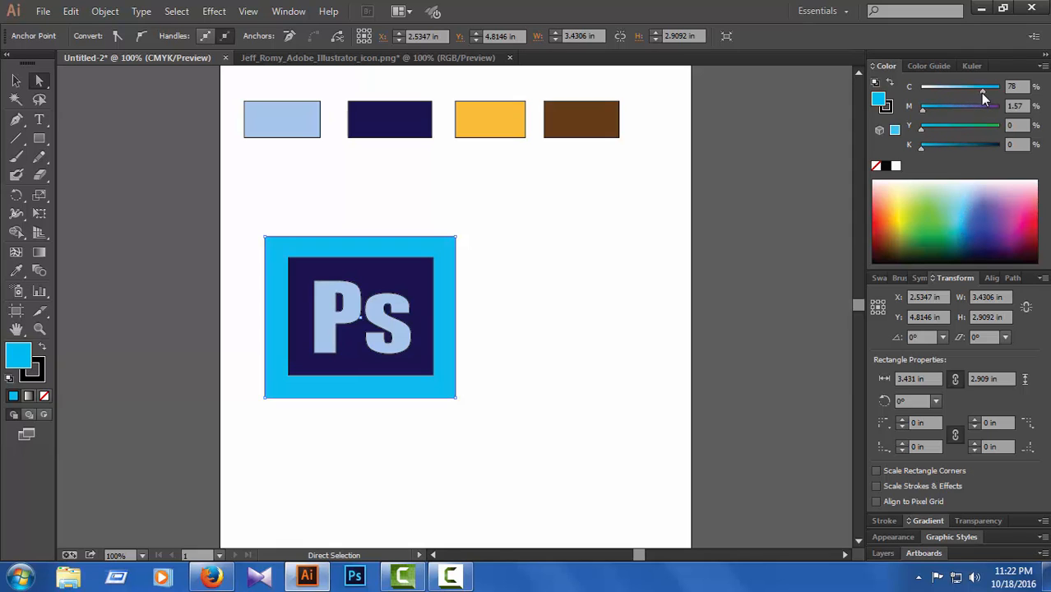
Fill the "Ps" text with the bright cyan-blue sampled from the outer rectangle, and deselect it.
left_click(344, 329)
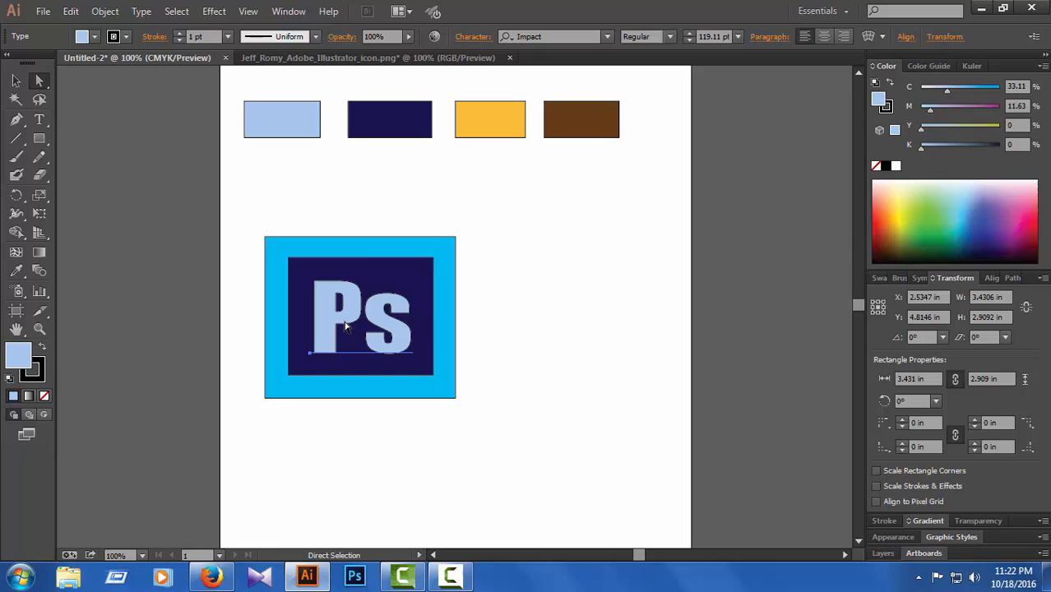
left_click(16, 270)
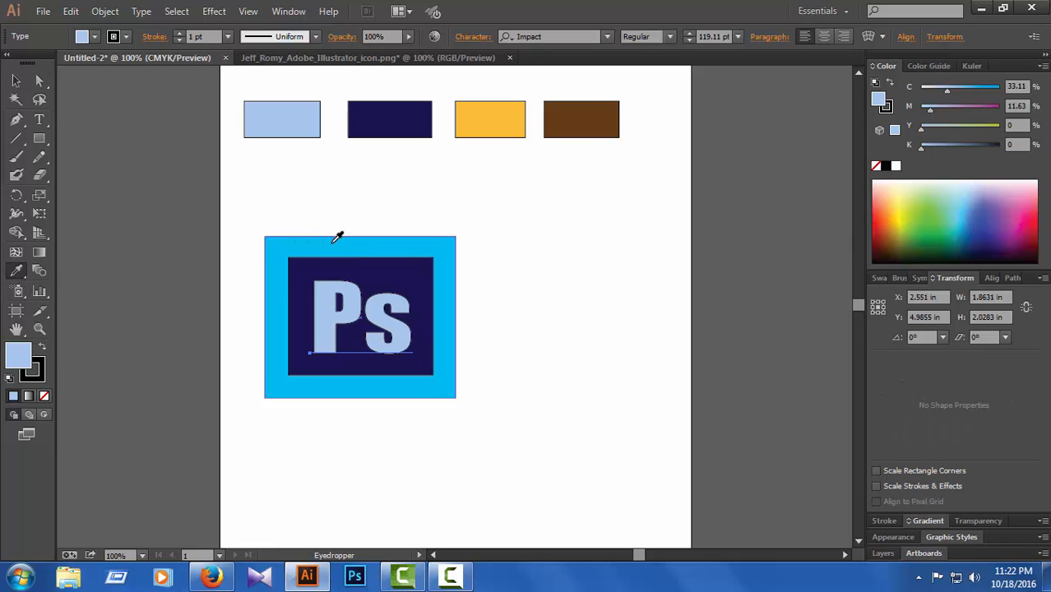
left_click(378, 242)
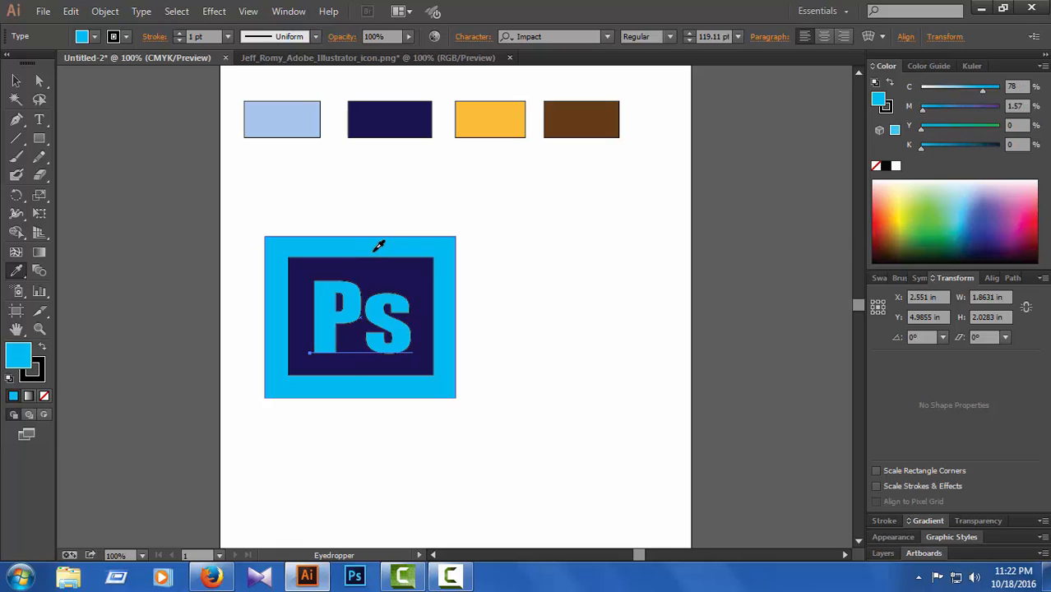
left_click(38, 82)
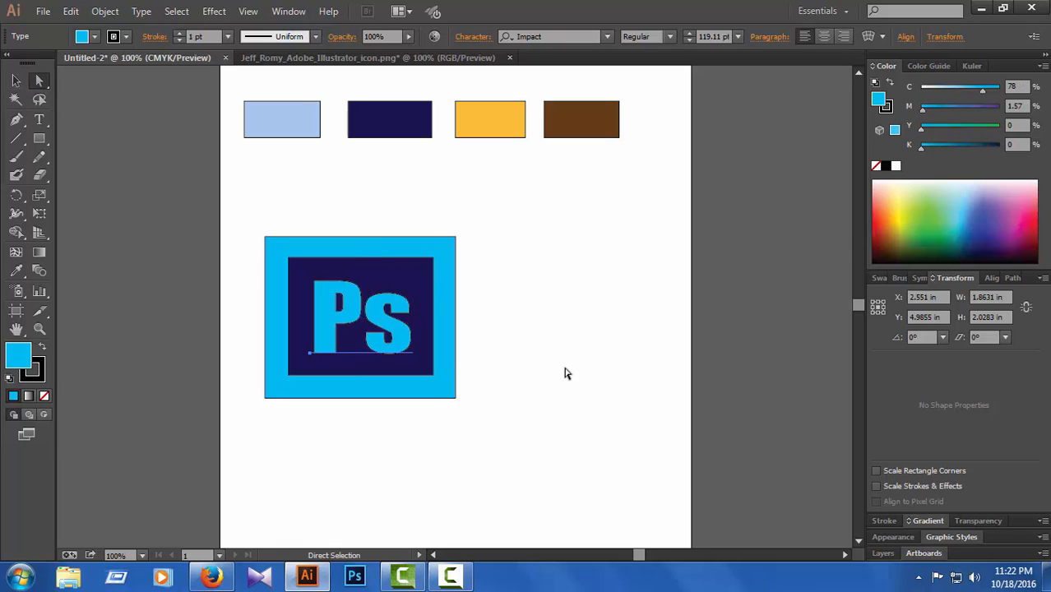
left_click(564, 373)
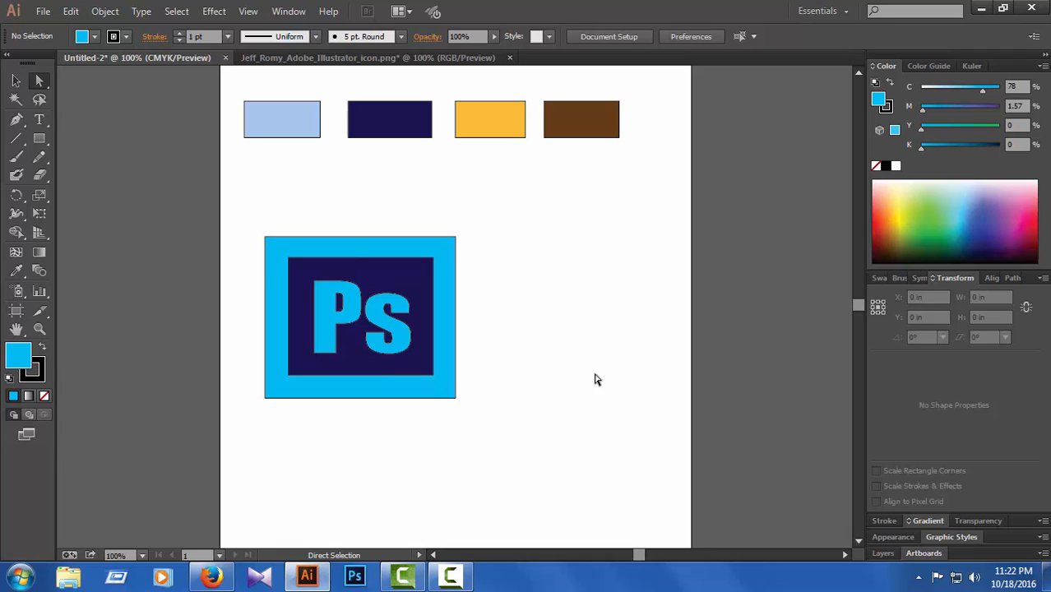
Draw a rectangle with no fill, about 3.43 × 2.06 in, below the "Ps" icon and aligned to its width.
scroll(598, 377, "down", 2)
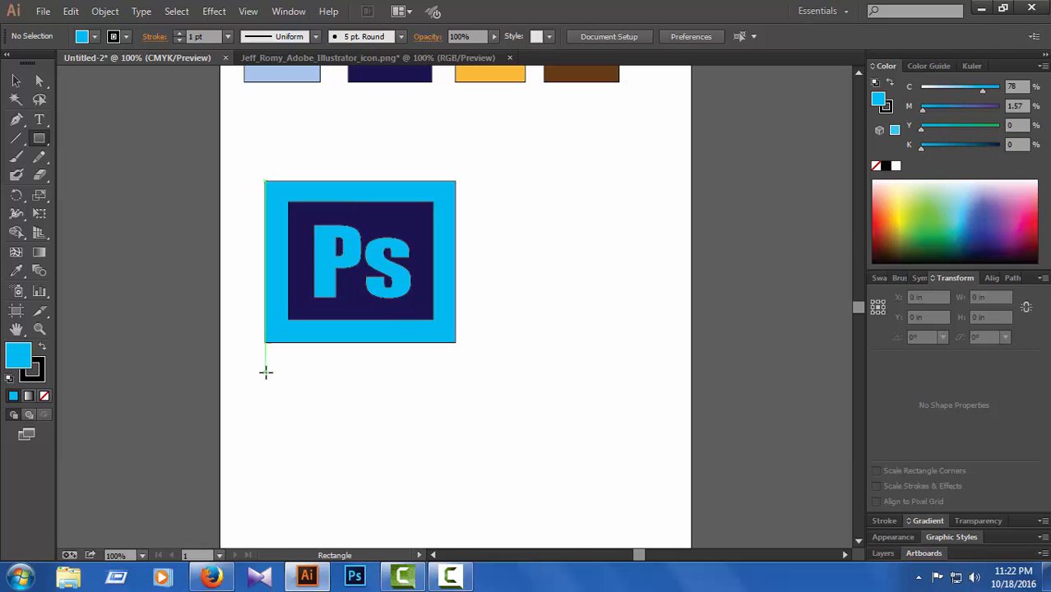
left_click_drag(263, 370, 456, 485)
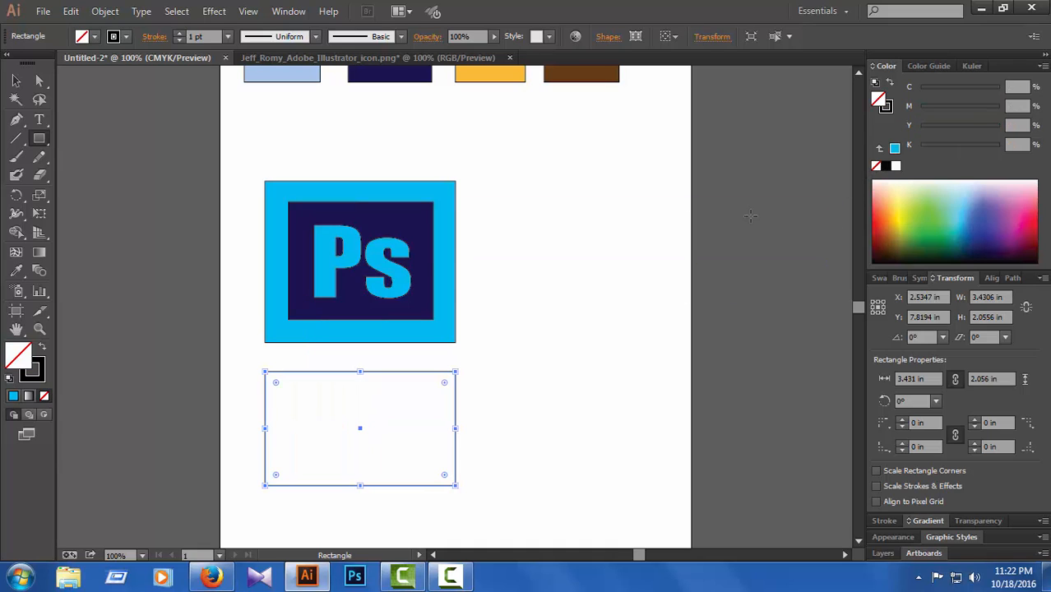
left_click(876, 165)
left_click(39, 82)
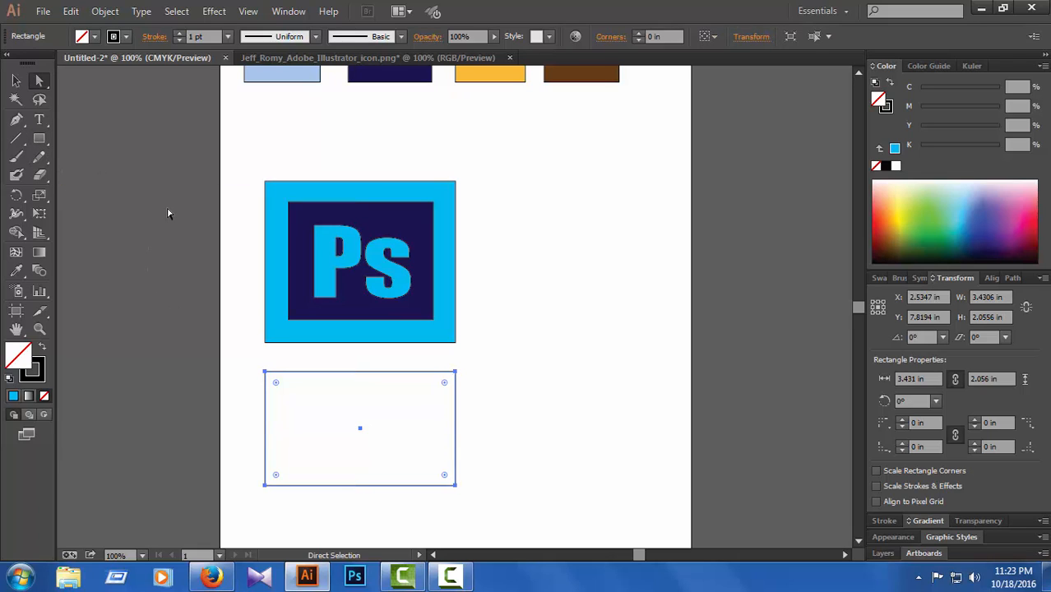
left_click(169, 214)
Draw a smaller rectangle inside the new unfilled one and stretch its height, making it about 2.58 × 1.54 in.
left_click(40, 143)
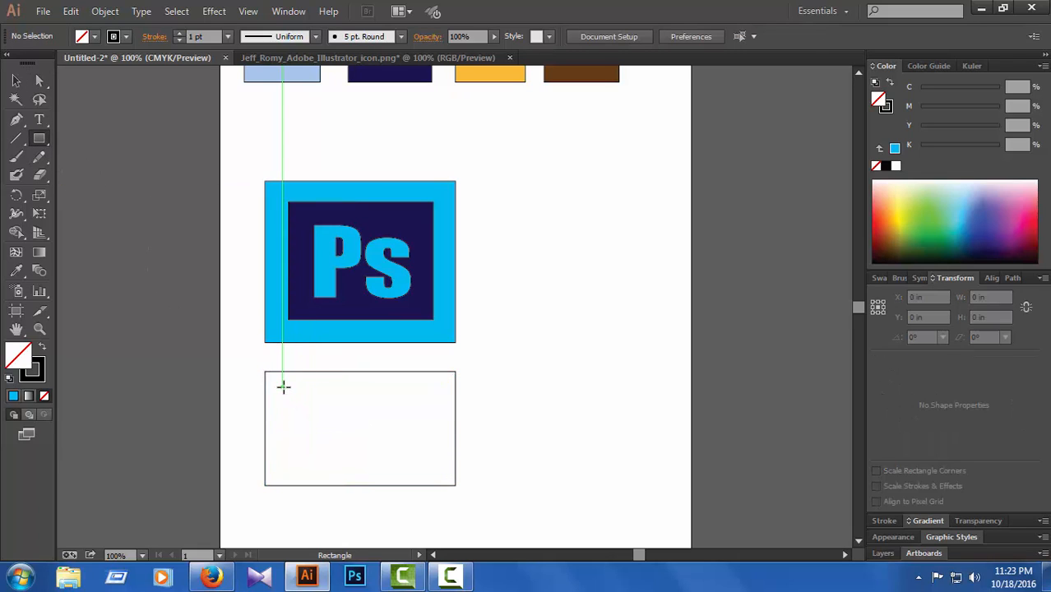
left_click_drag(288, 388, 434, 469)
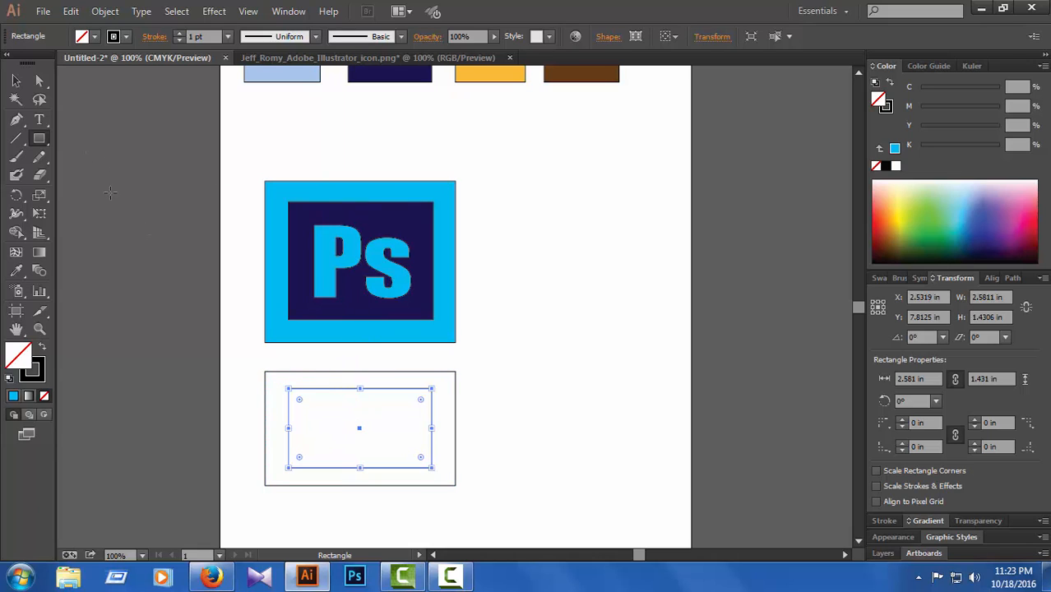
left_click(16, 81)
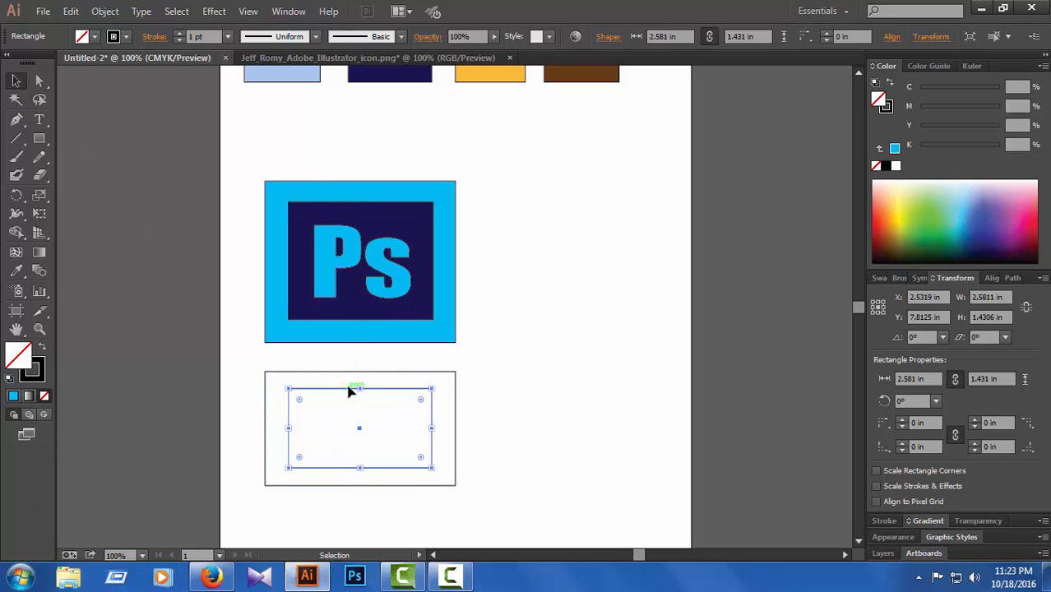
left_click_drag(360, 388, 359, 386)
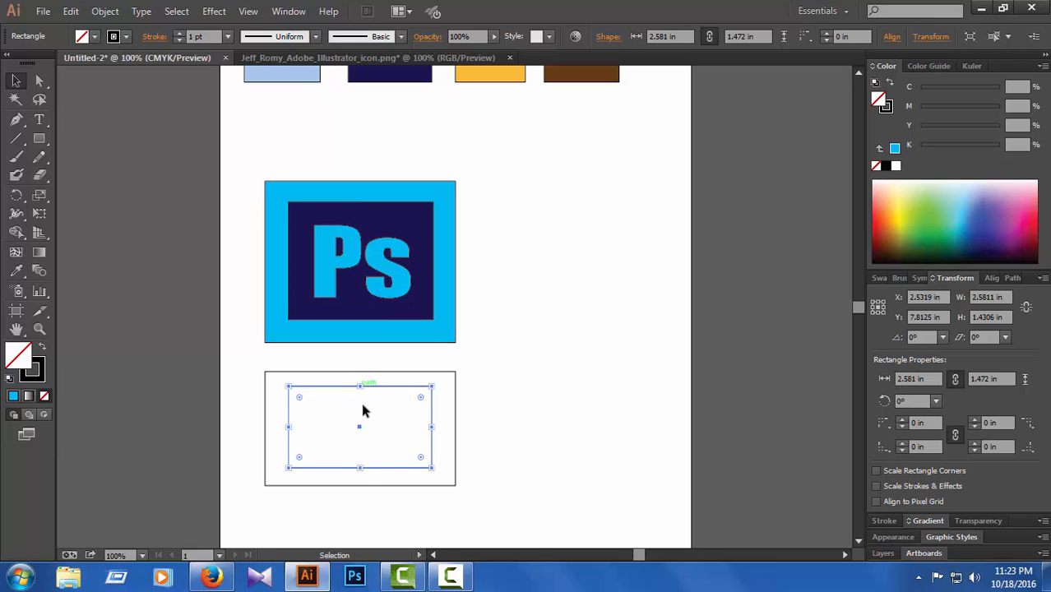
left_click_drag(359, 467, 360, 473)
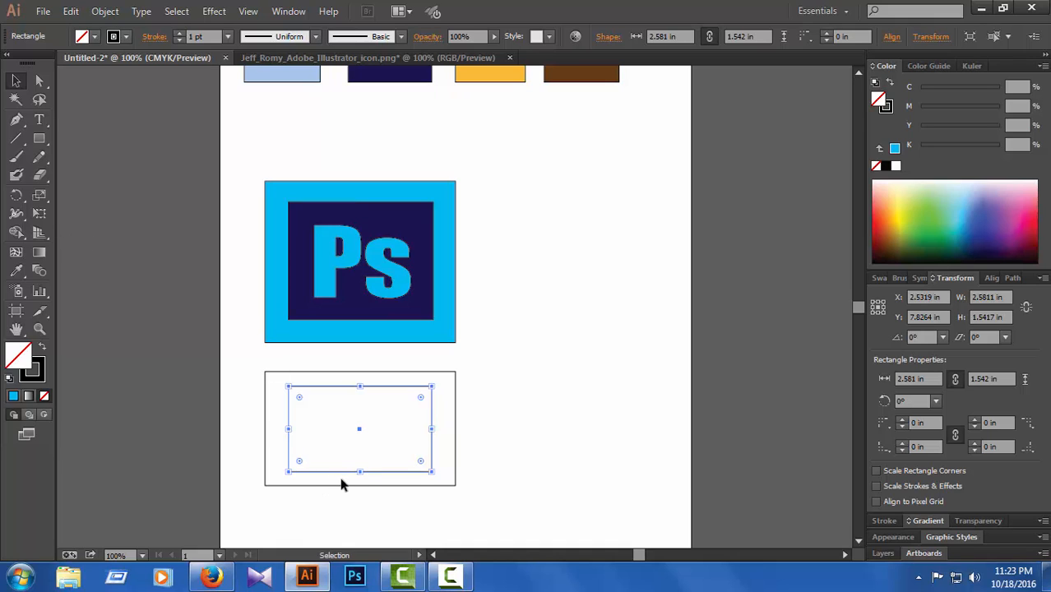
left_click(39, 80)
left_click(532, 391)
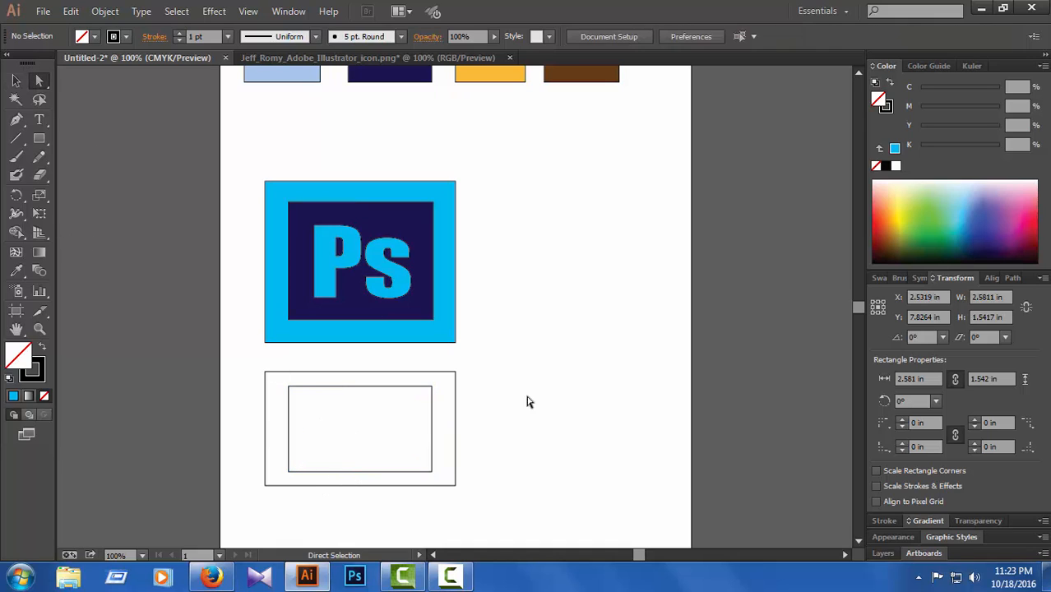
Fill the outer rectangle below the "Ps" icon with the yellow-orange sampled from the third swatch using the Eyedropper.
left_click(355, 376)
scroll(624, 376, "up", 2)
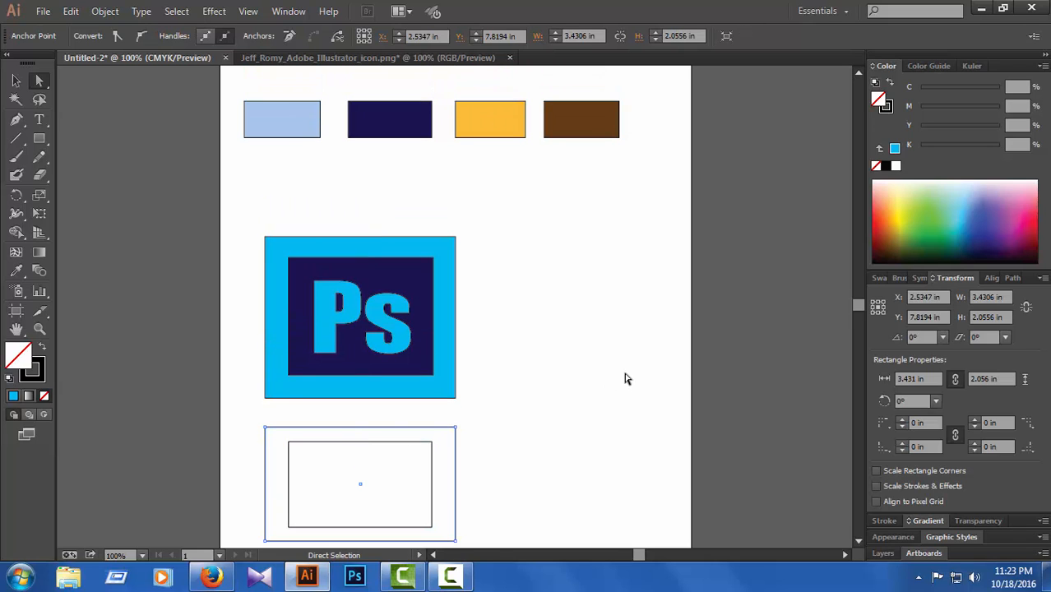
scroll(625, 378, "down", 1)
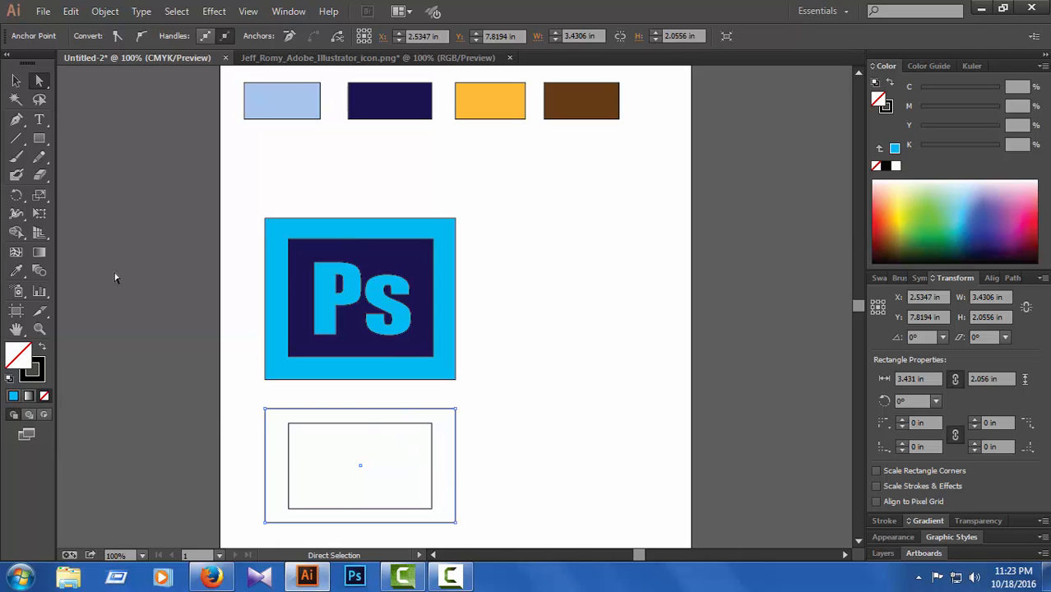
left_click(16, 271)
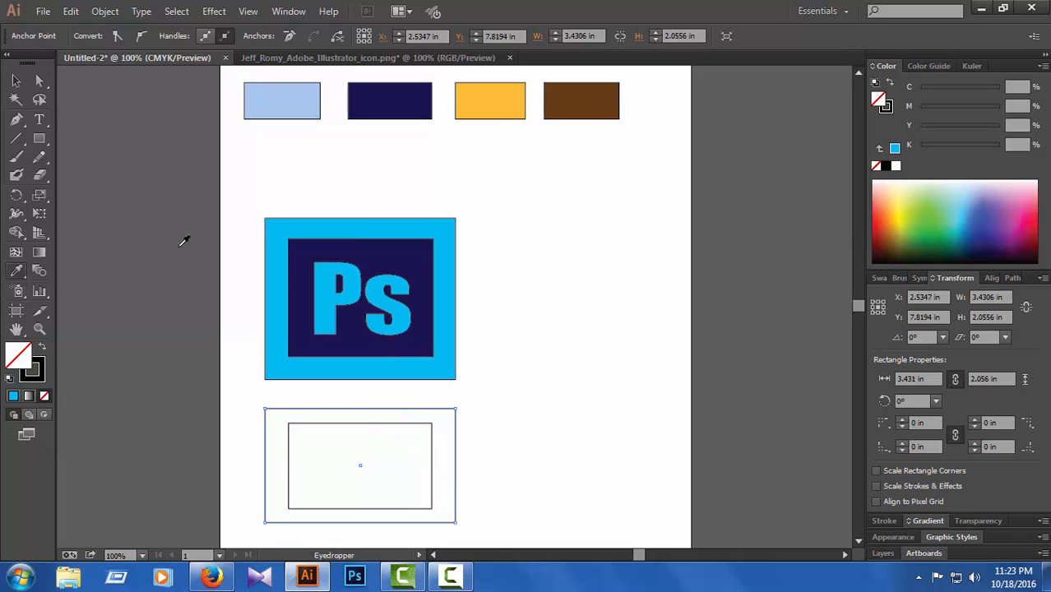
left_click(484, 95)
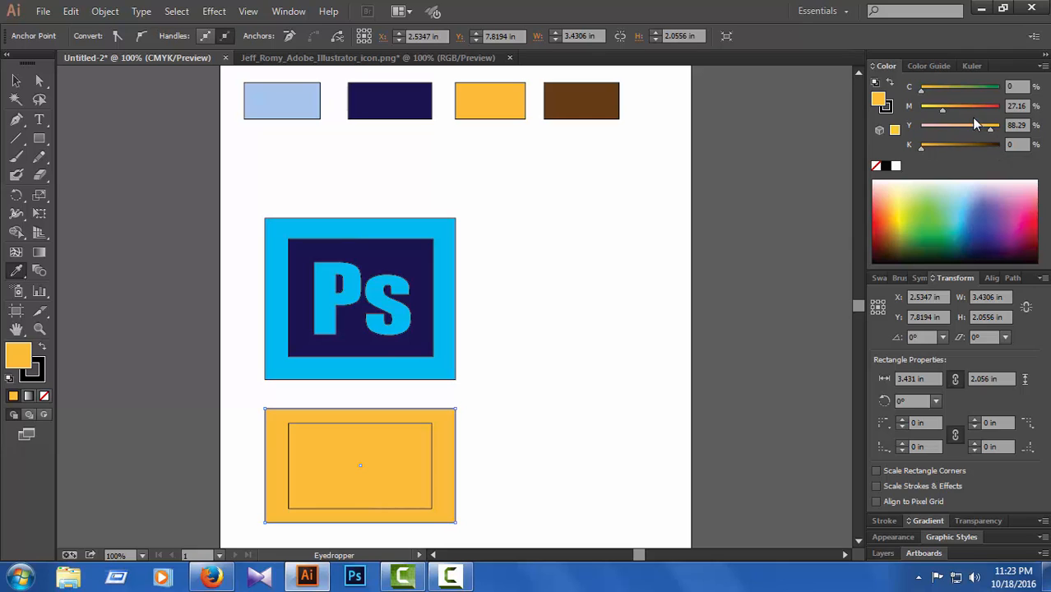
Deepen the lower outer rectangle's orange fill by setting magenta to 34%, keeping black at 0%.
left_click(943, 148)
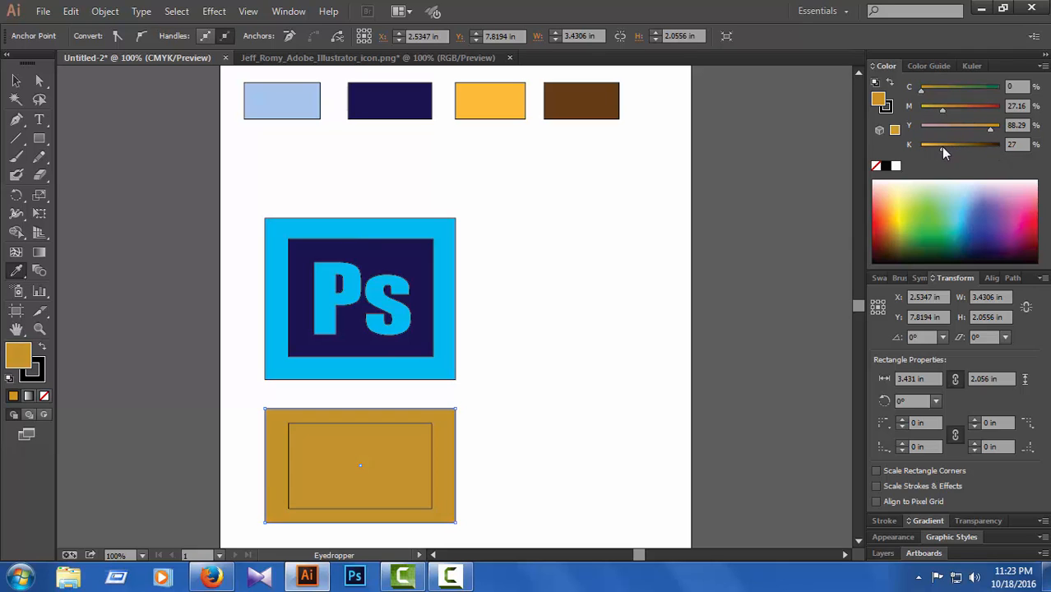
left_click_drag(940, 147, 879, 147)
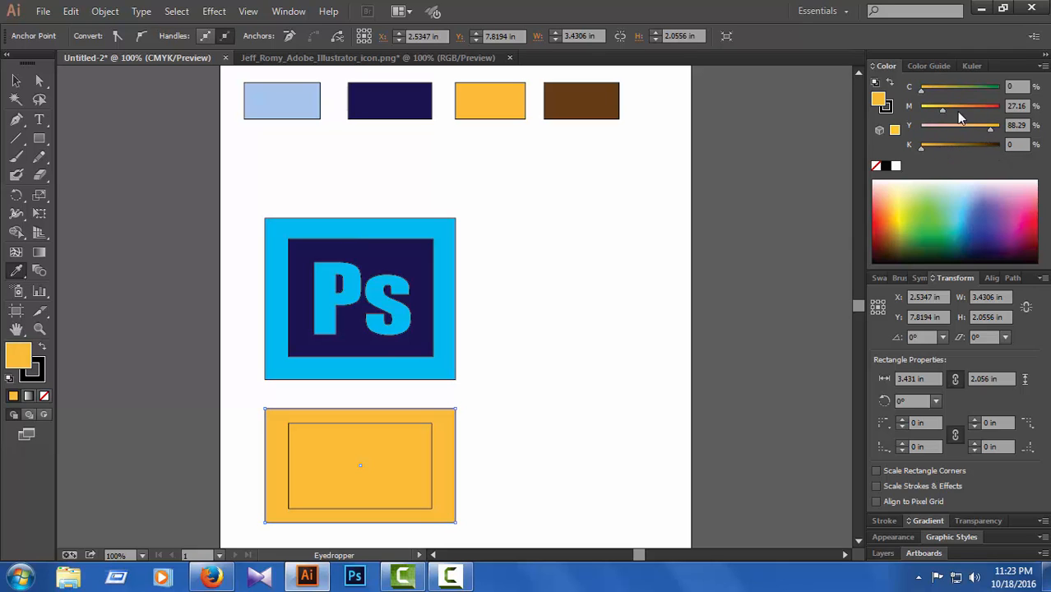
left_click_drag(942, 111, 945, 111)
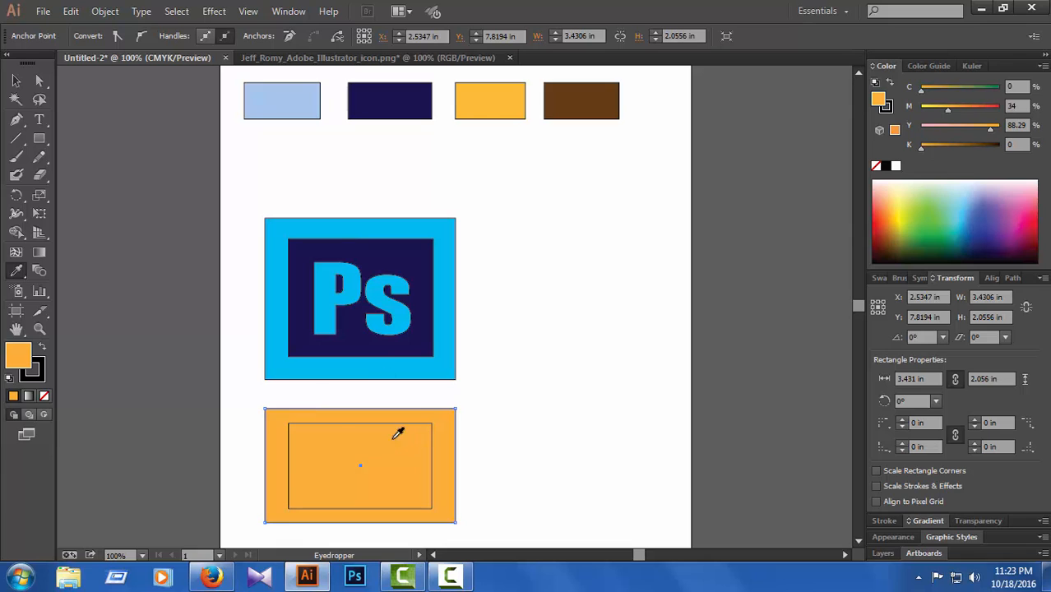
Fill the inner rectangle of the orange icon with the dark brown sampled from the fourth swatch using the Eyedropper.
left_click(39, 99)
key("a")
left_click(335, 424)
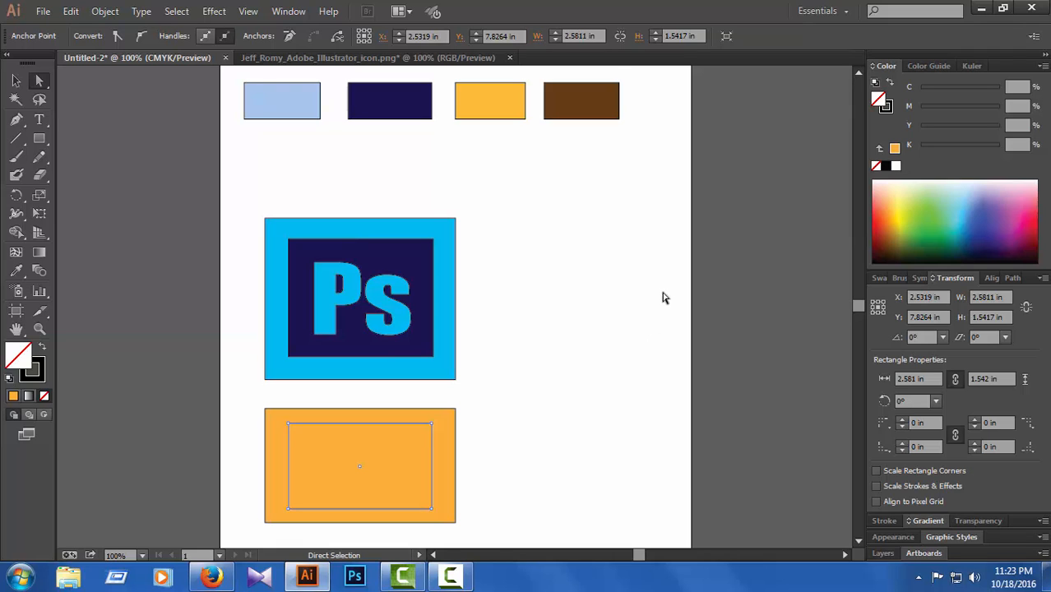
left_click(16, 270)
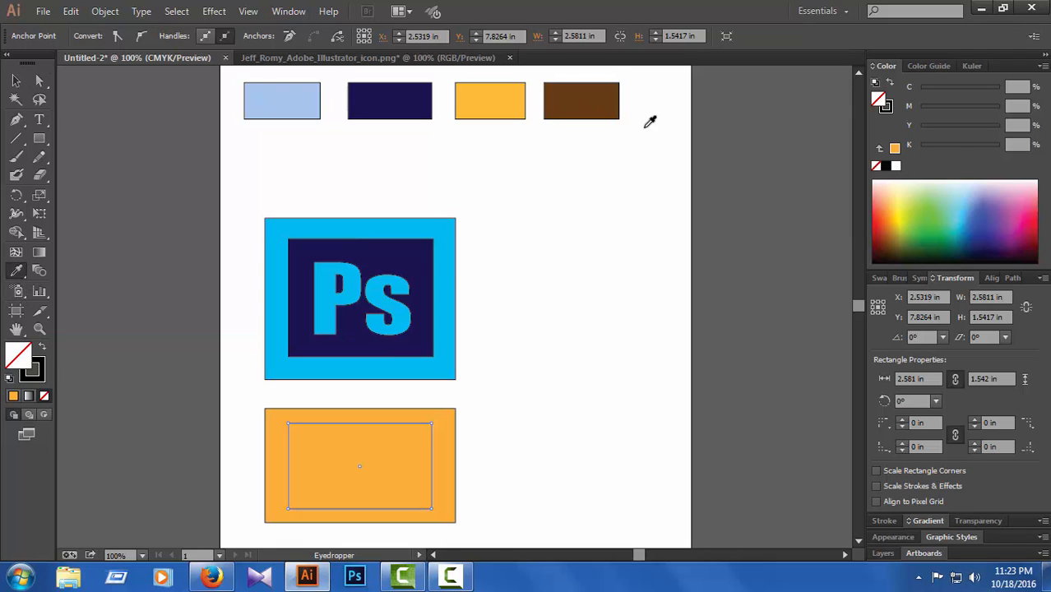
left_click(599, 113)
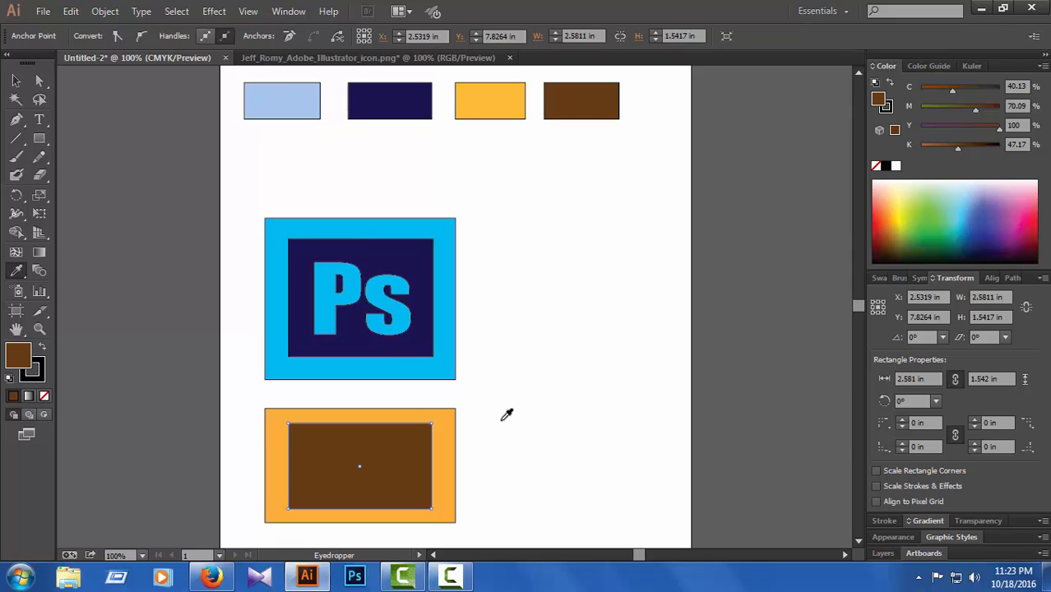
Add the text "Ai" in Impact, 68 pt, inside the brown inner rectangle.
left_click(38, 80)
left_click(539, 411)
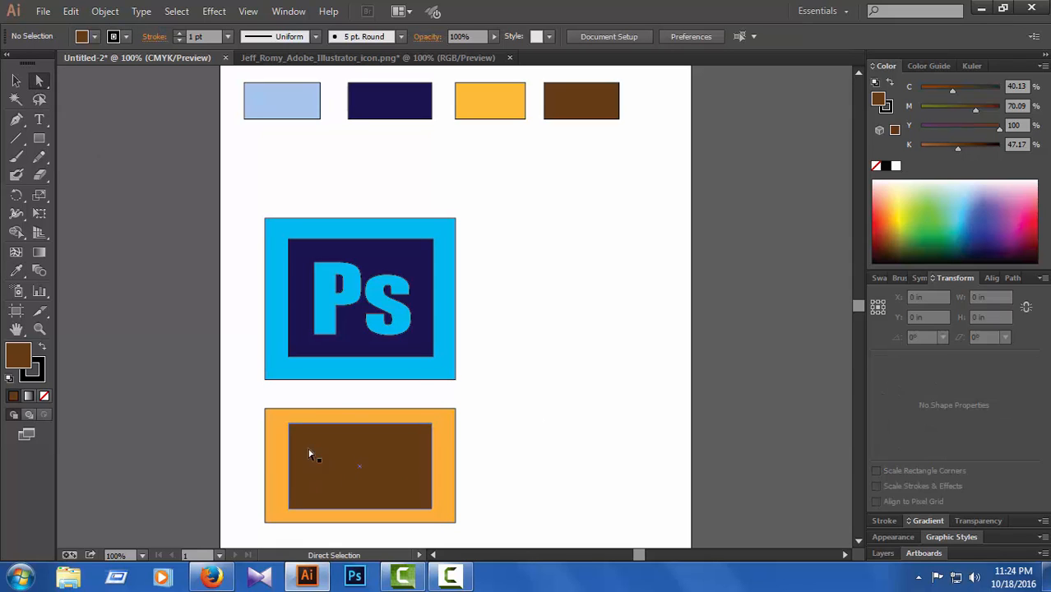
left_click(38, 120)
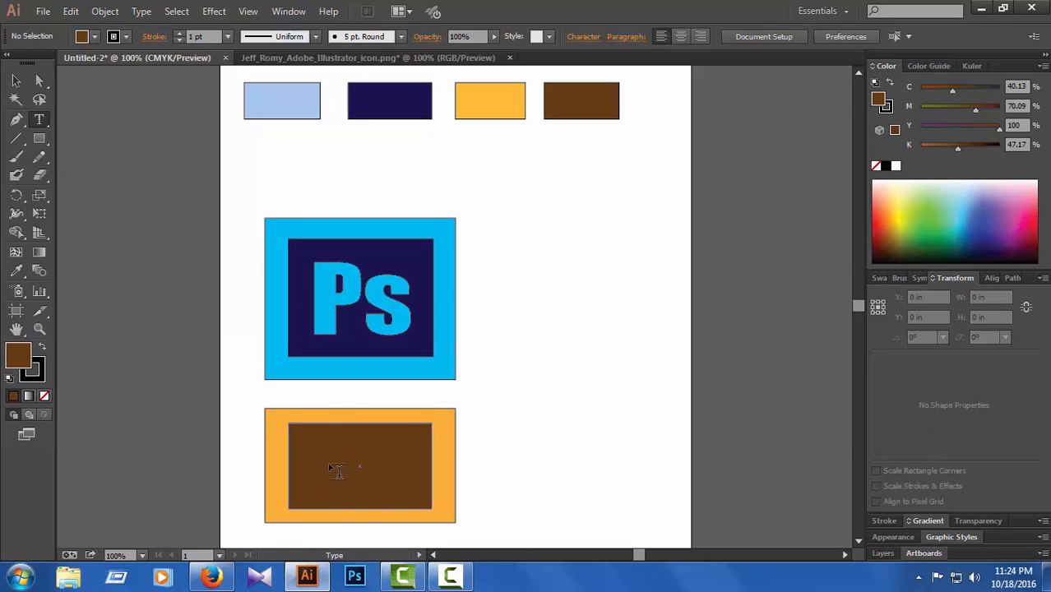
left_click(337, 470)
type("A")
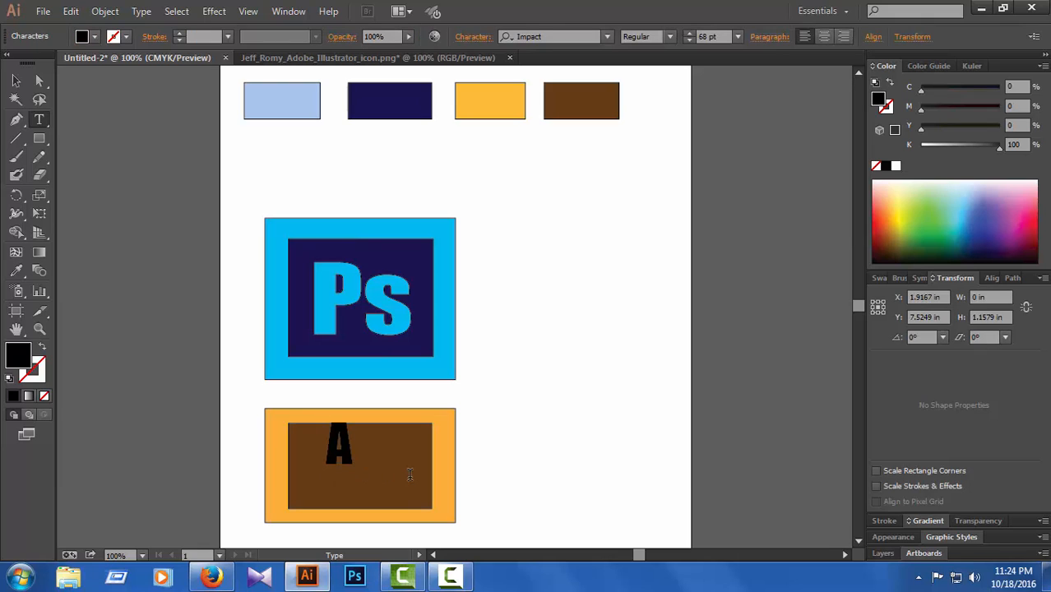
type("i")
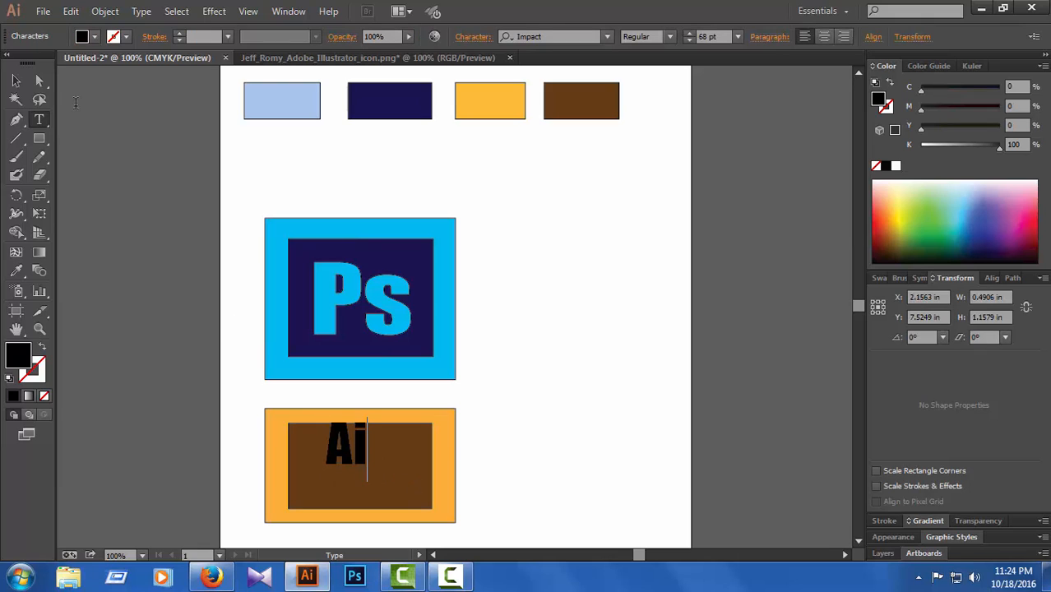
Nudge the "Ai" text down and to the right, towards the middle of the brown rectangle.
left_click(33, 83)
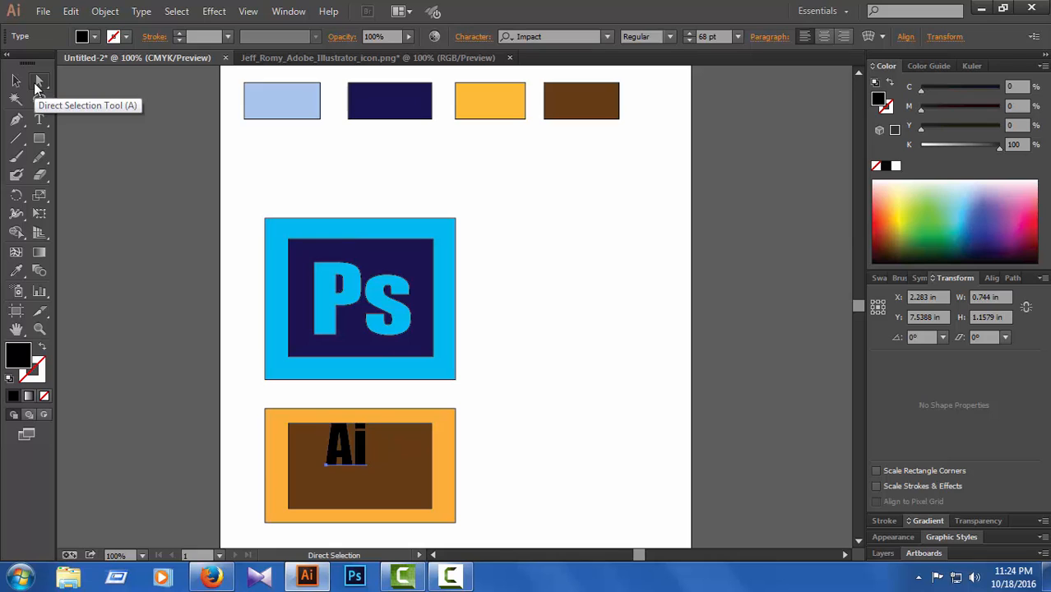
key("Down")
key("Down")
key("Down")
key("Down")
key("Down")
key("Down")
key("Down")
key("Down")
key("Down")
key("Down")
key("Down")
key("Down")
key("Down")
key("Down")
key("Down")
key("Down")
key("Right")
key("Right")
key("Right")
key("Right")
key("Right")
key("Right")
key("Right")
key("Right")
key("Right")
key("Right")
key("Right")
key("Right")
key("Right")
key("Right")
key("Right")
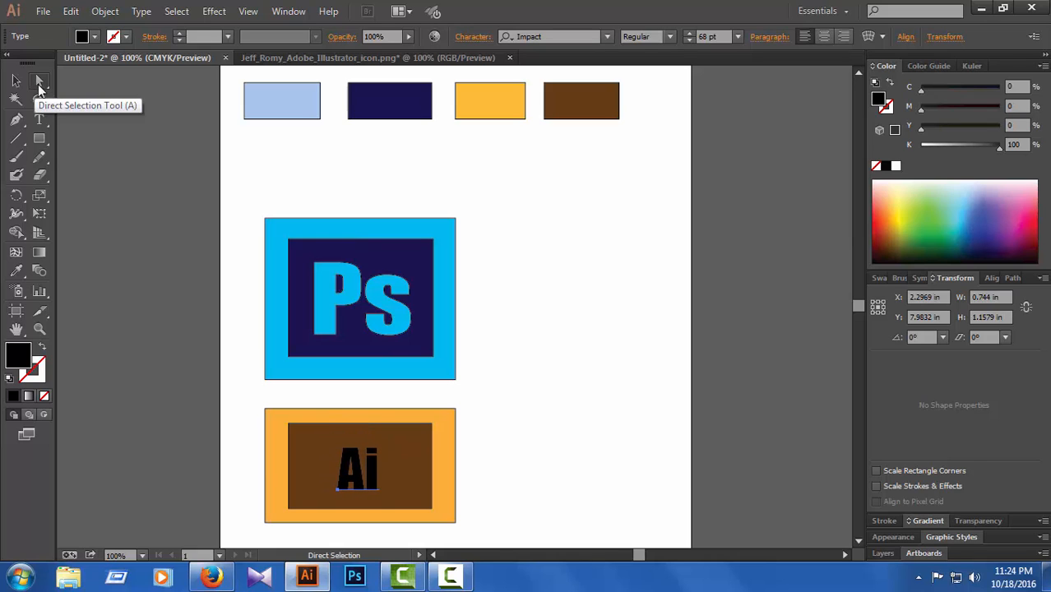
Stretch the "Ai" text in width and height to fill more of the brown rectangle, about 1.99 × 1.63 in.
left_click(15, 80)
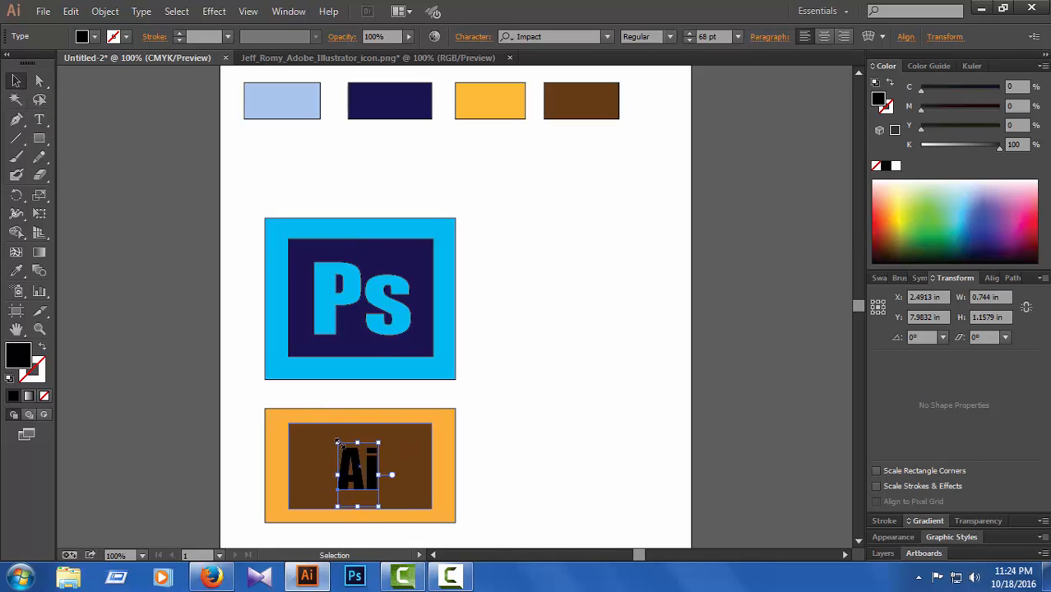
left_click_drag(333, 441, 308, 430)
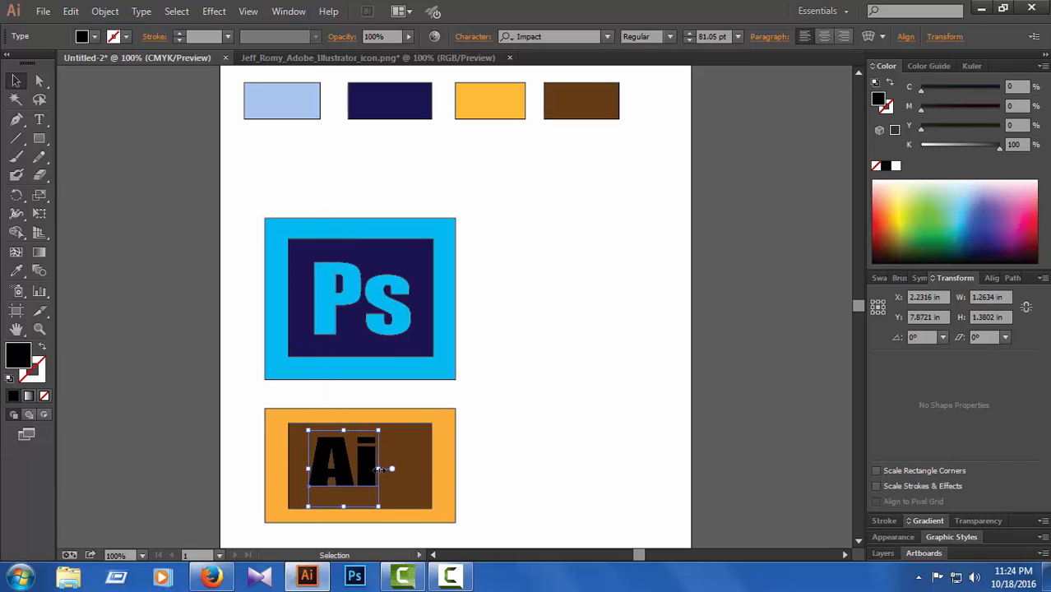
left_click_drag(380, 469, 412, 468)
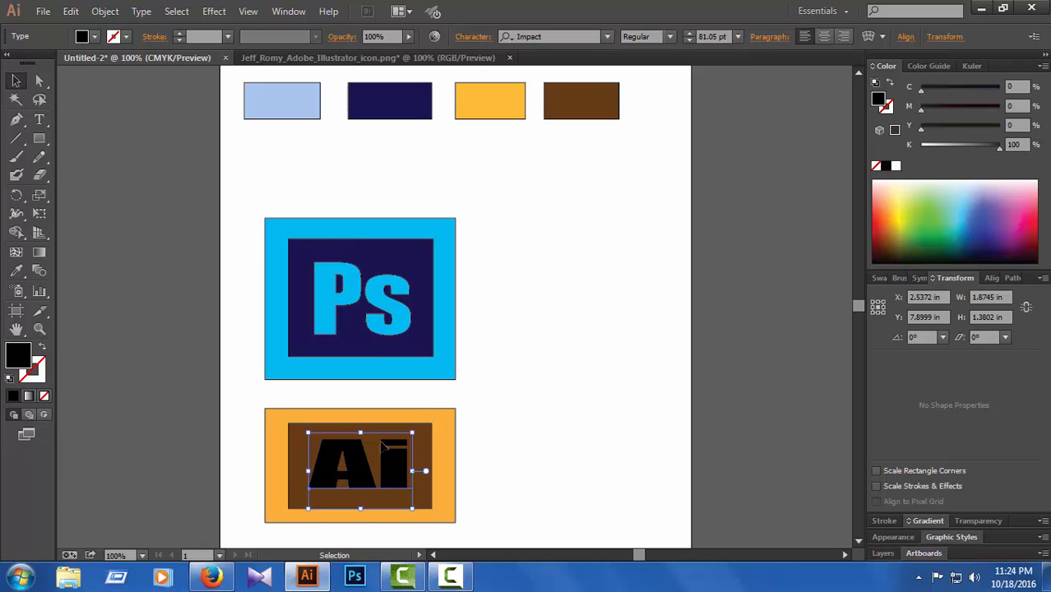
left_click_drag(360, 431, 360, 433)
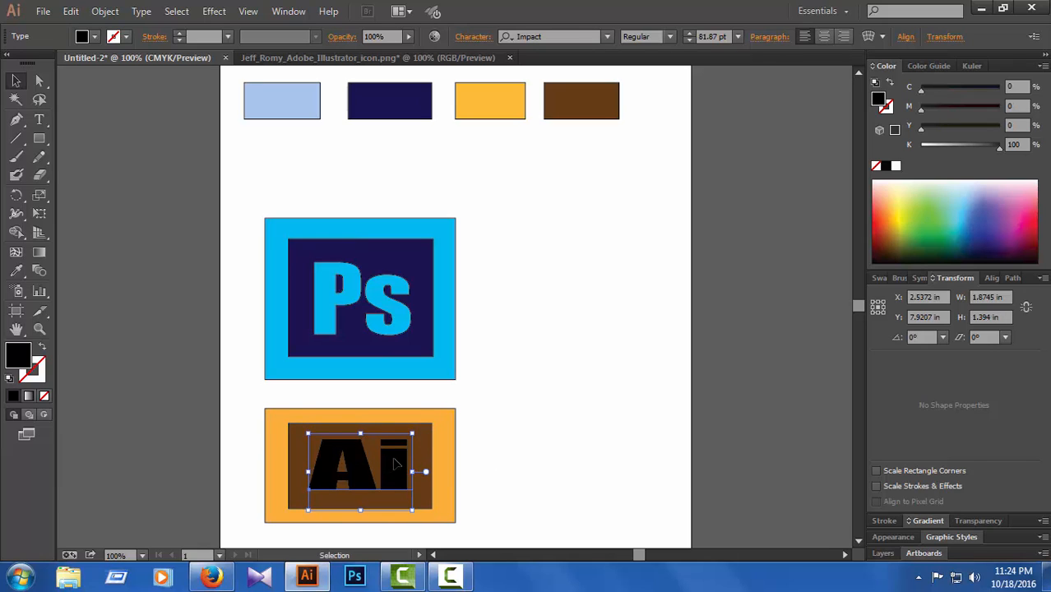
left_click_drag(360, 511, 366, 507)
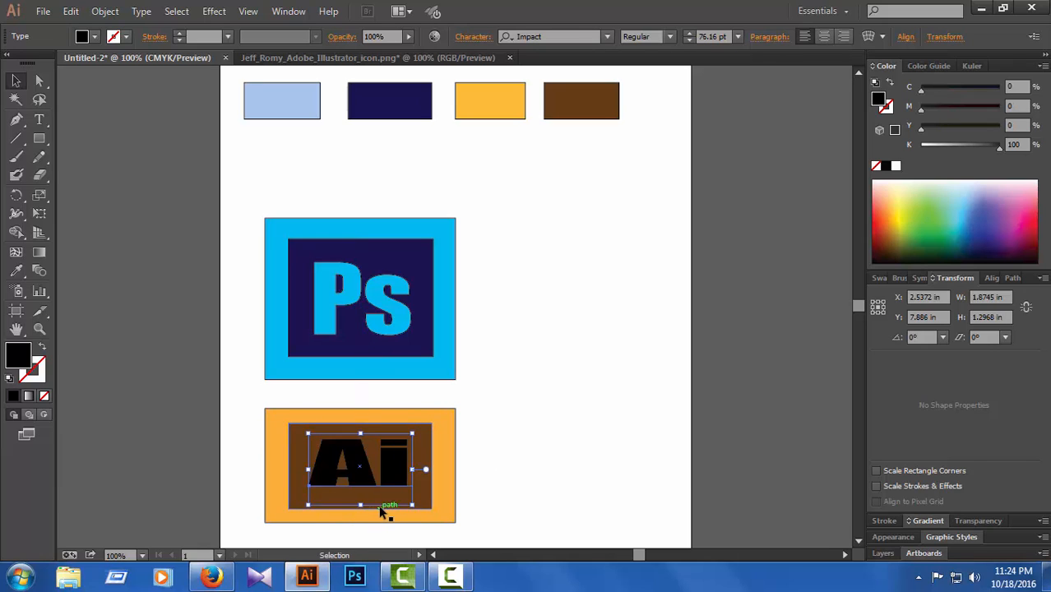
left_click_drag(360, 436, 360, 427)
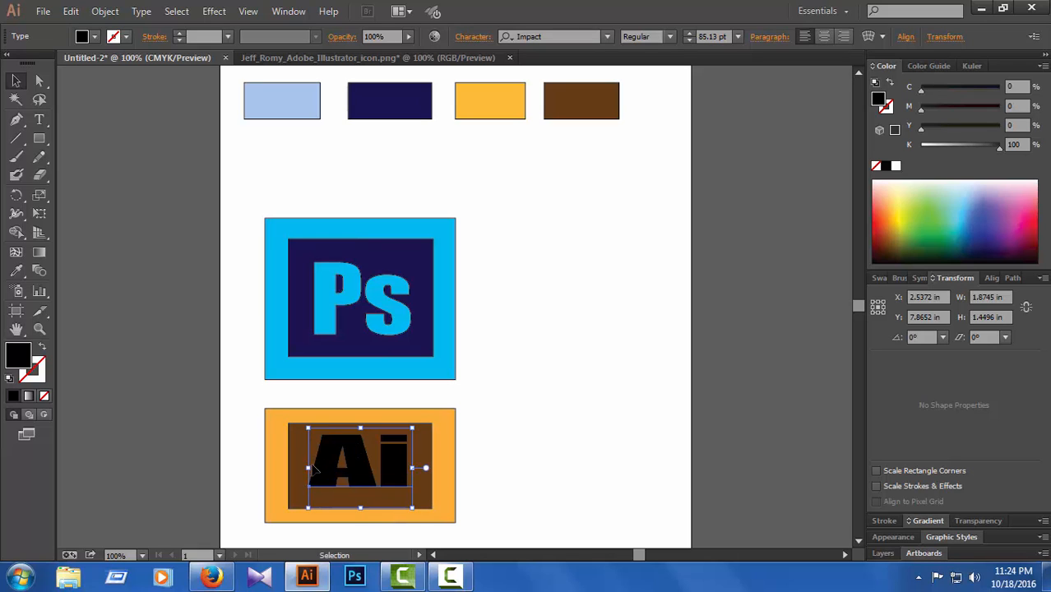
left_click_drag(309, 467, 302, 467)
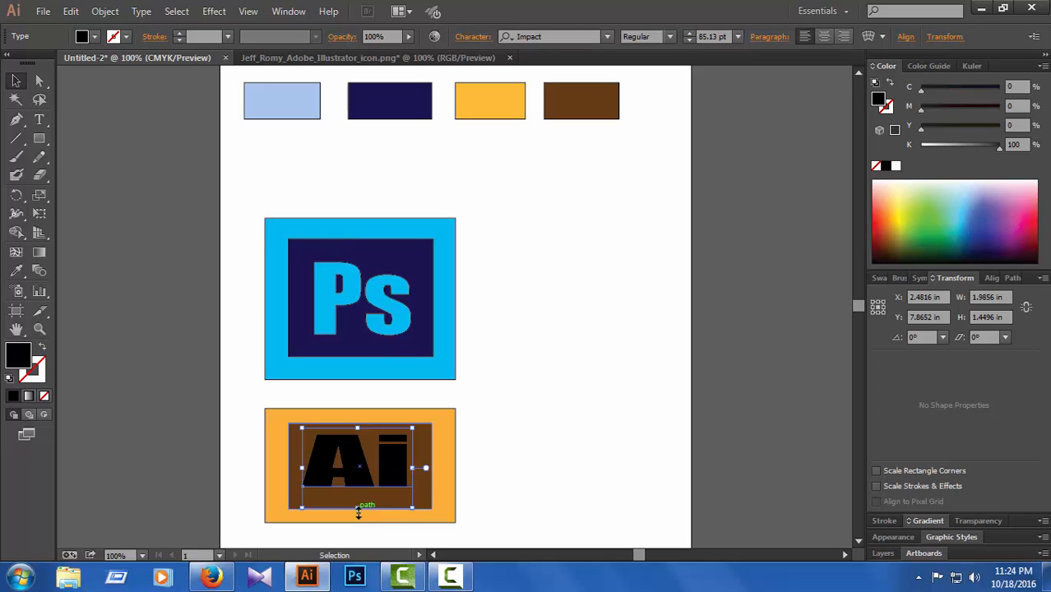
left_click_drag(358, 511, 358, 520)
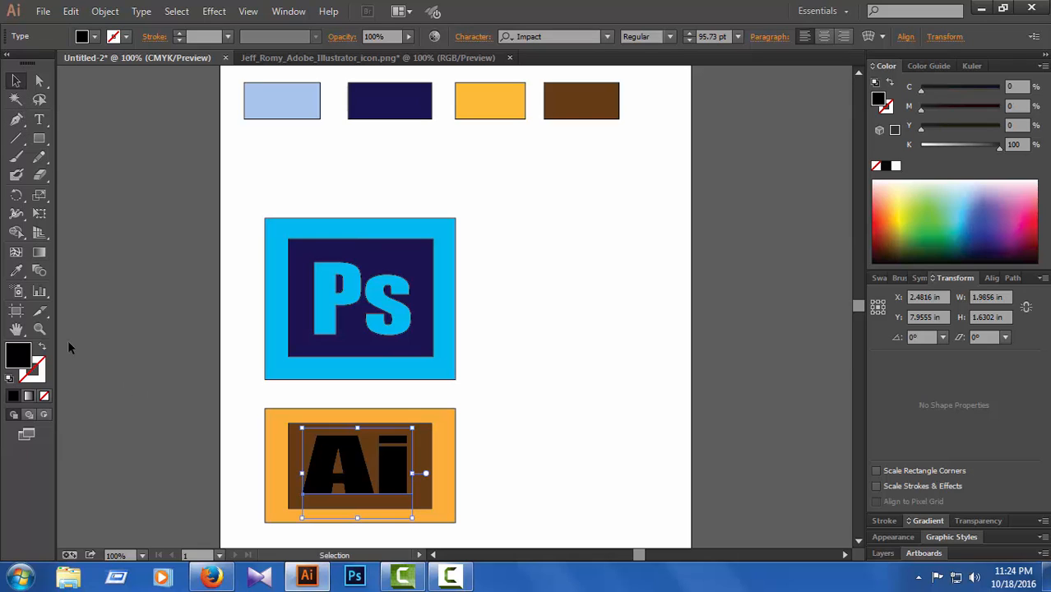
Fill the "Ai" text with the yellow-orange sampled from the third swatch using the Eyedropper.
left_click(16, 272)
left_click(496, 92)
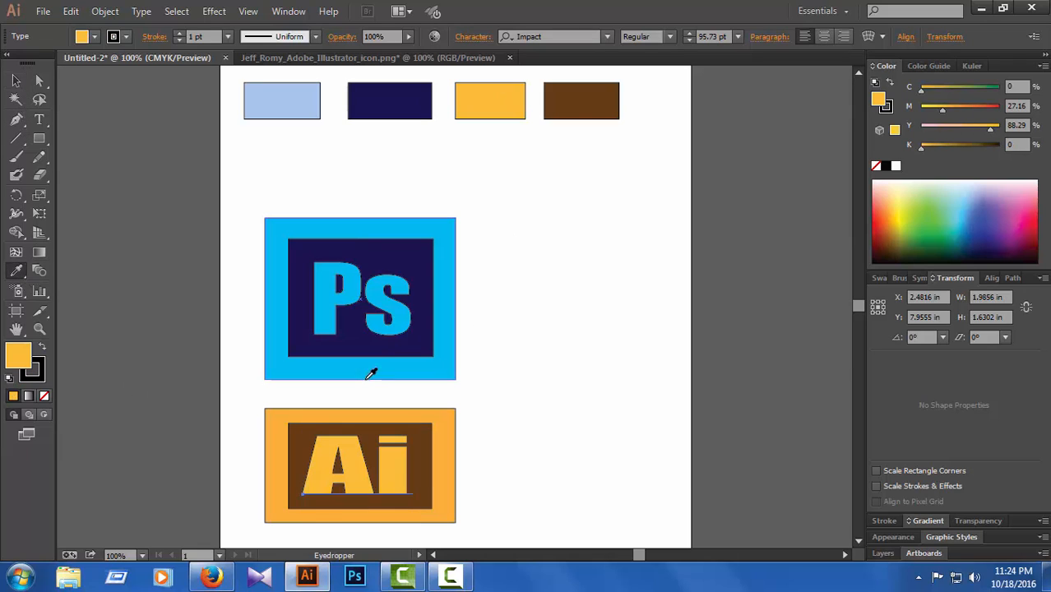
left_click(17, 81)
left_click(535, 530)
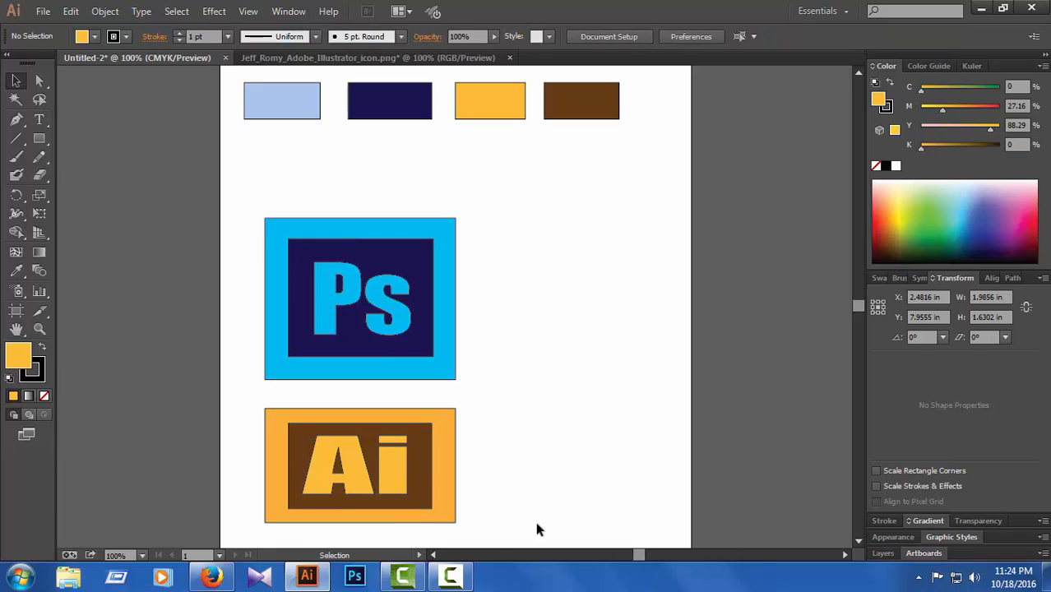
Change the "Ai" text's font to Calibri with the Bold style.
left_click(353, 470)
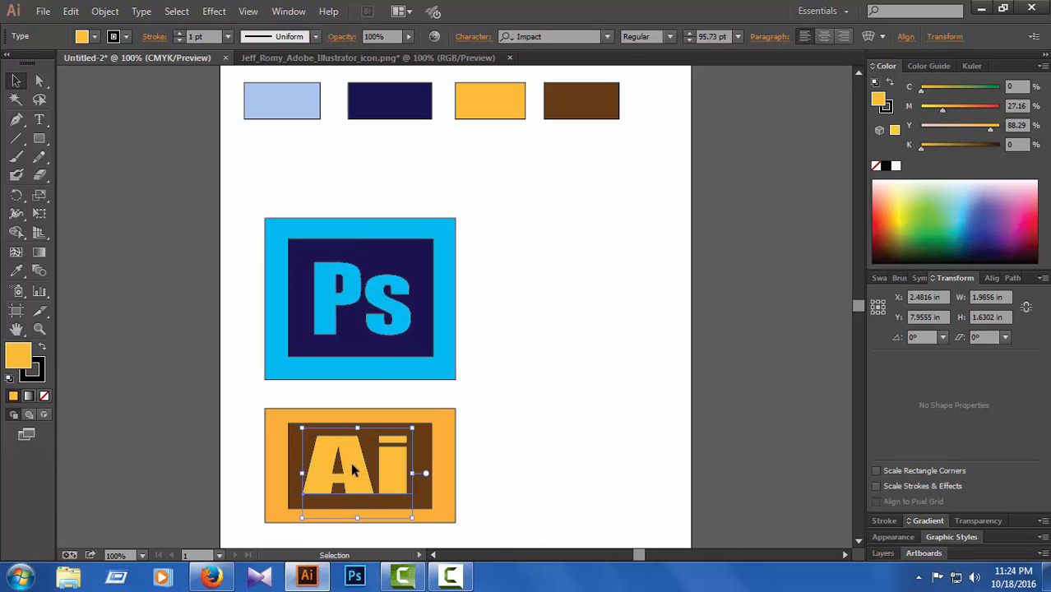
left_click(607, 37)
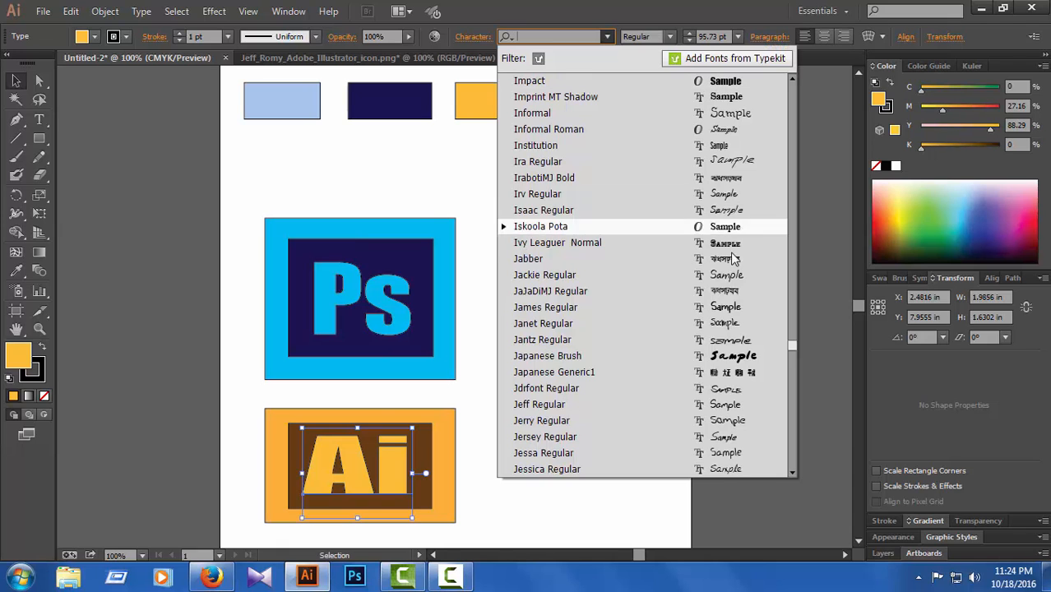
type("ca")
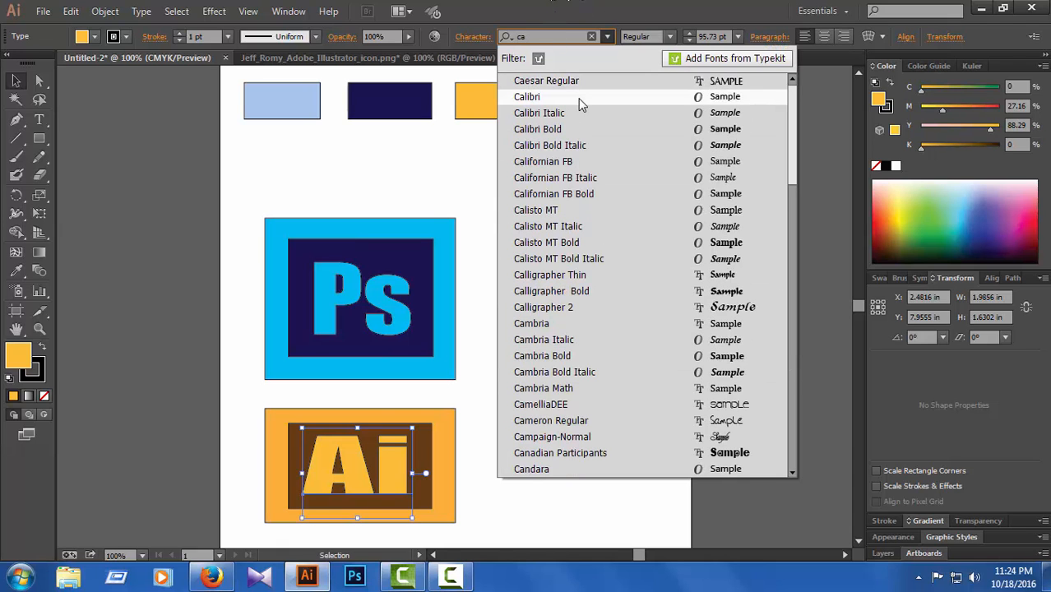
left_click(577, 97)
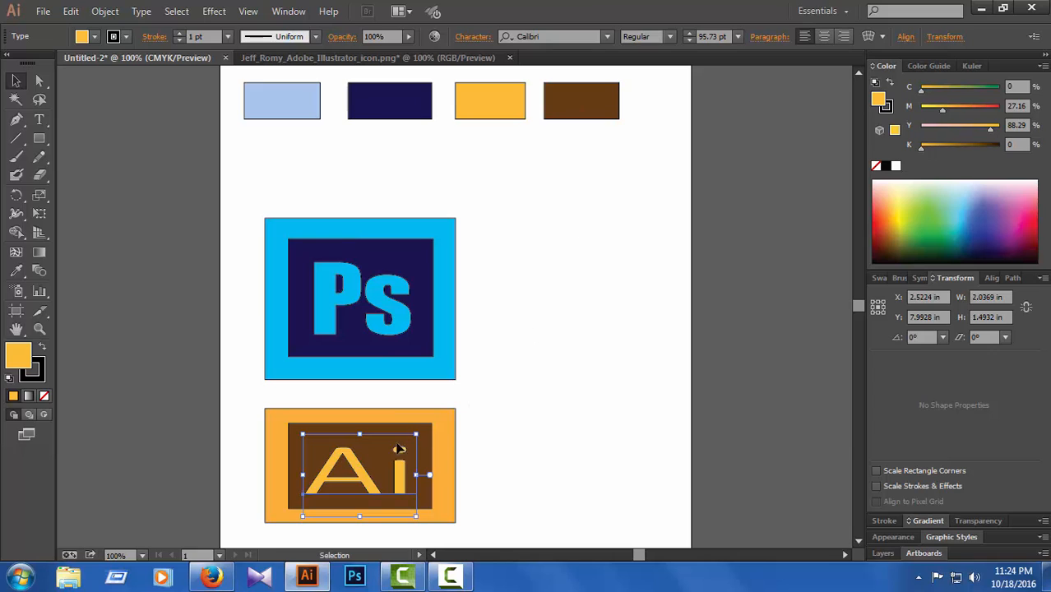
left_click(670, 37)
left_click(644, 86)
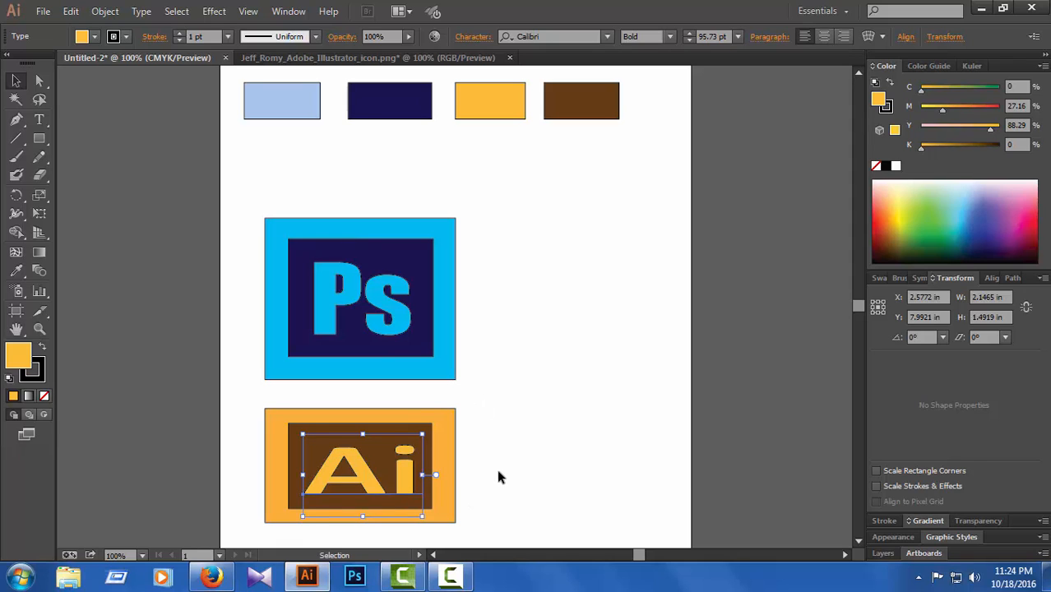
Nudge the "Ai" text up and slightly left, and stretch it to about 2.20 × 1.63 in.
key("Left")
key("Up")
key("Up")
key("Up")
key("Up")
key("Up")
key("Up")
key("Up")
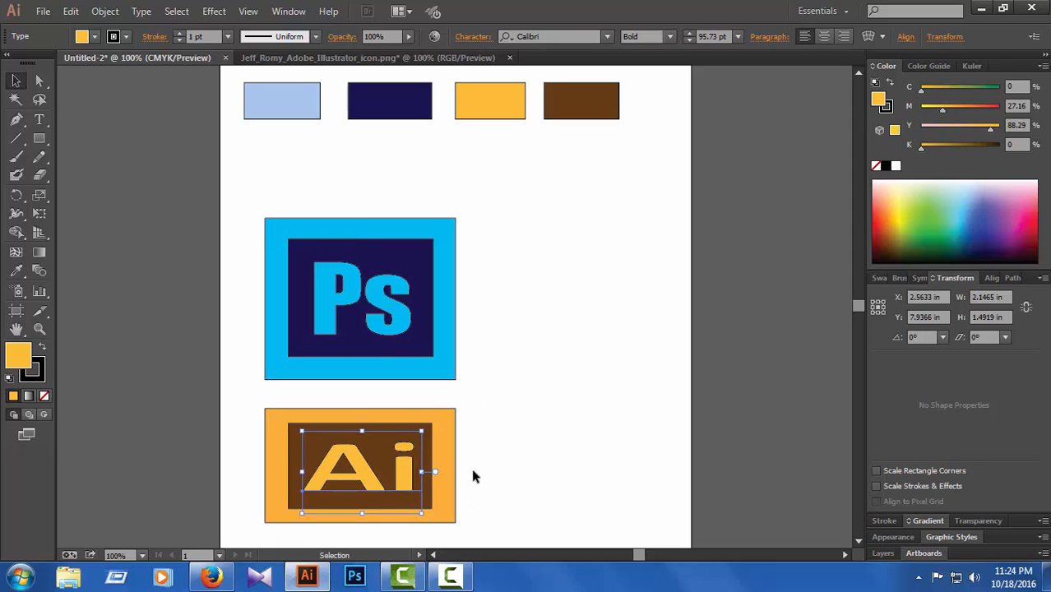
left_click_drag(362, 511, 361, 520)
left_click_drag(301, 470, 299, 475)
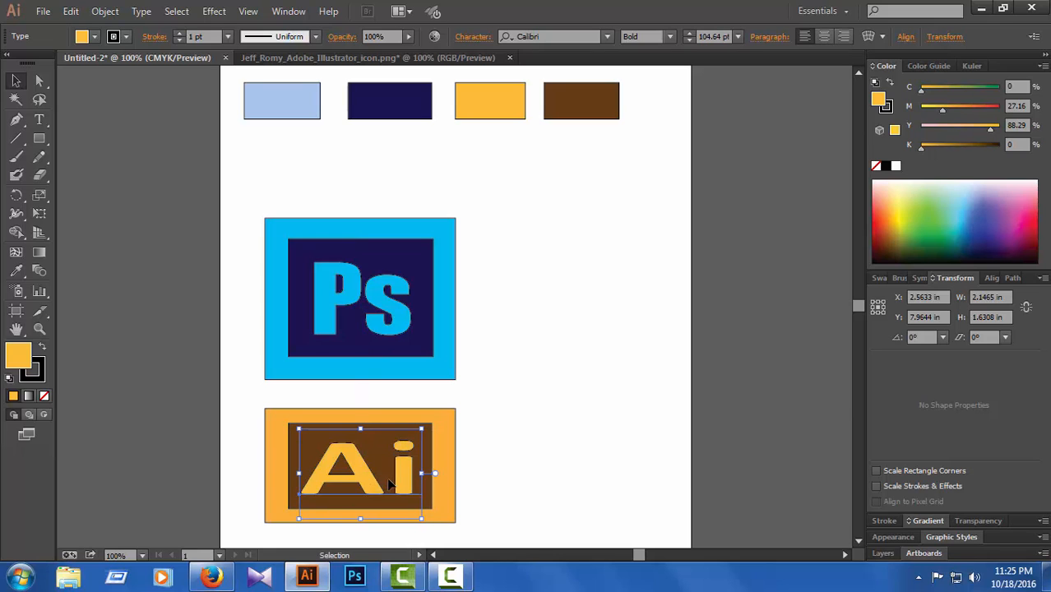
left_click(542, 465)
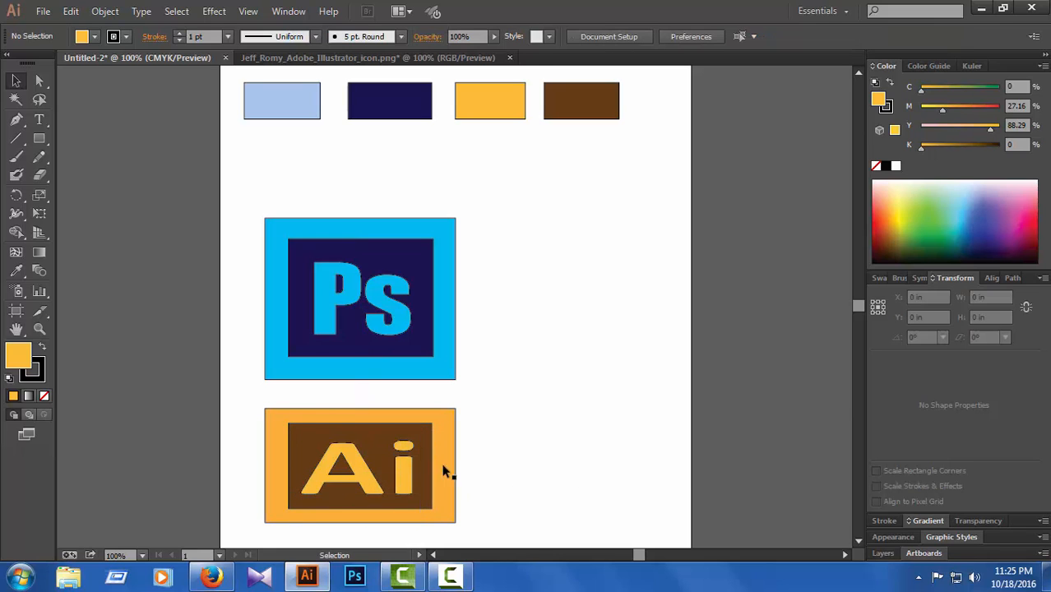
Darken the outer rectangle of the "Ai" icon by setting cyan to 8%, magenta to 55% and black to 4%.
left_click(363, 411)
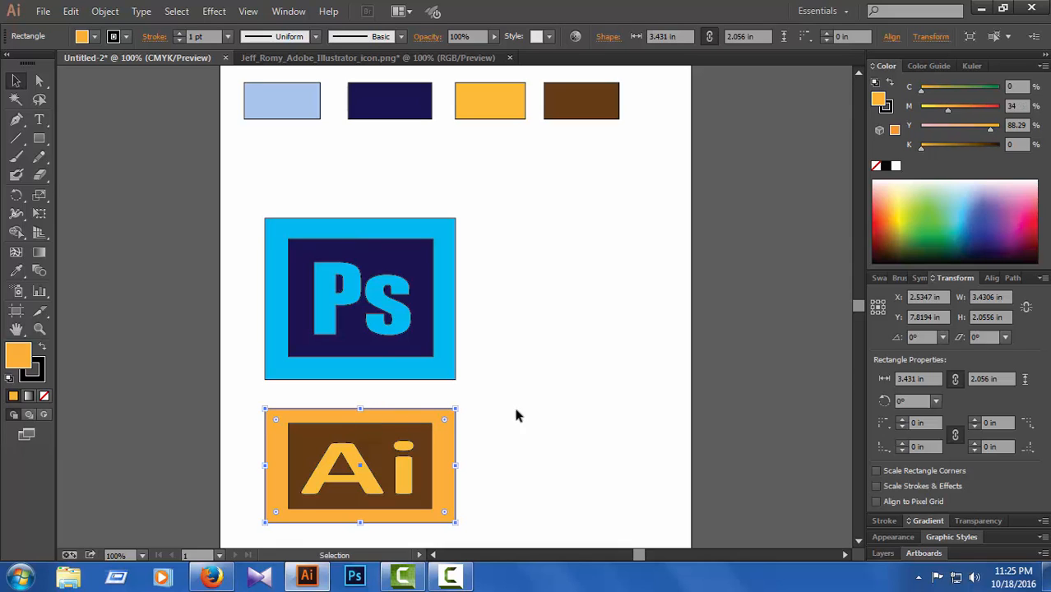
left_click(956, 108)
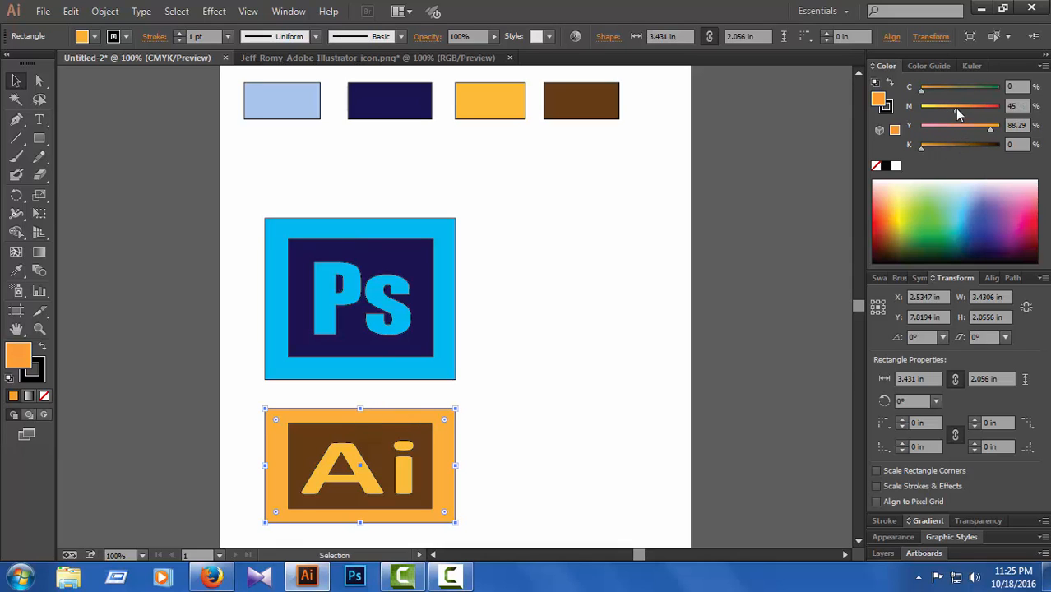
left_click_drag(935, 149, 924, 149)
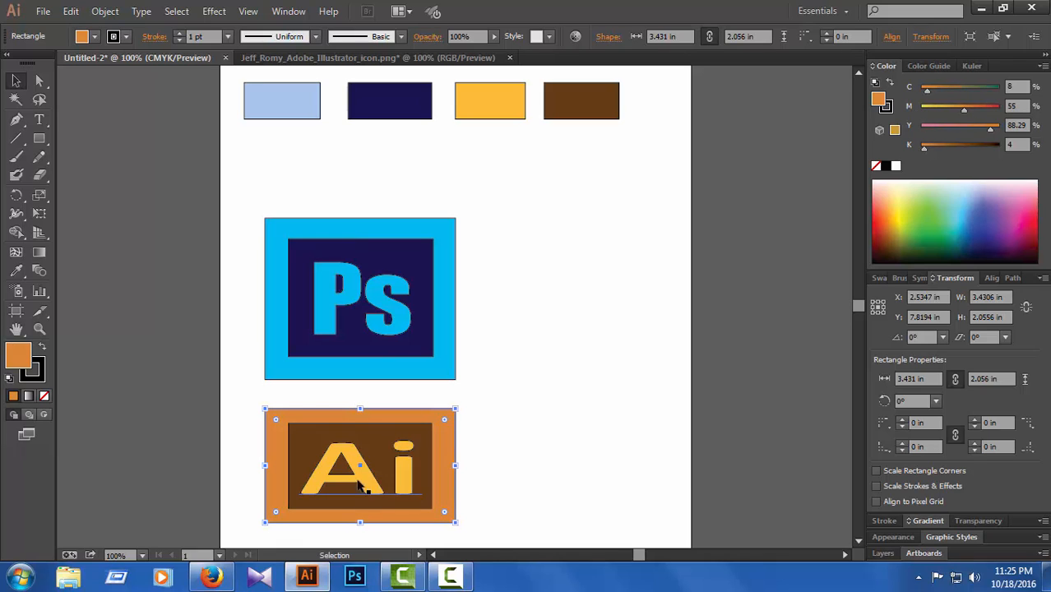
Fill the "Ai" text with the darker orange sampled from its outer rectangle using the Eyedropper.
left_click(349, 455)
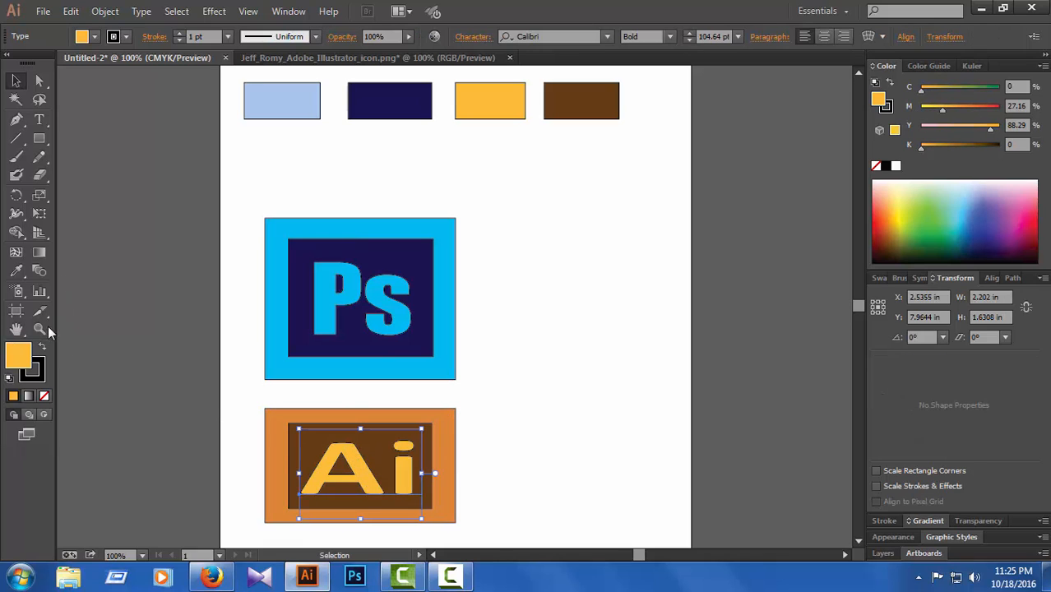
left_click(19, 274)
left_click(287, 427)
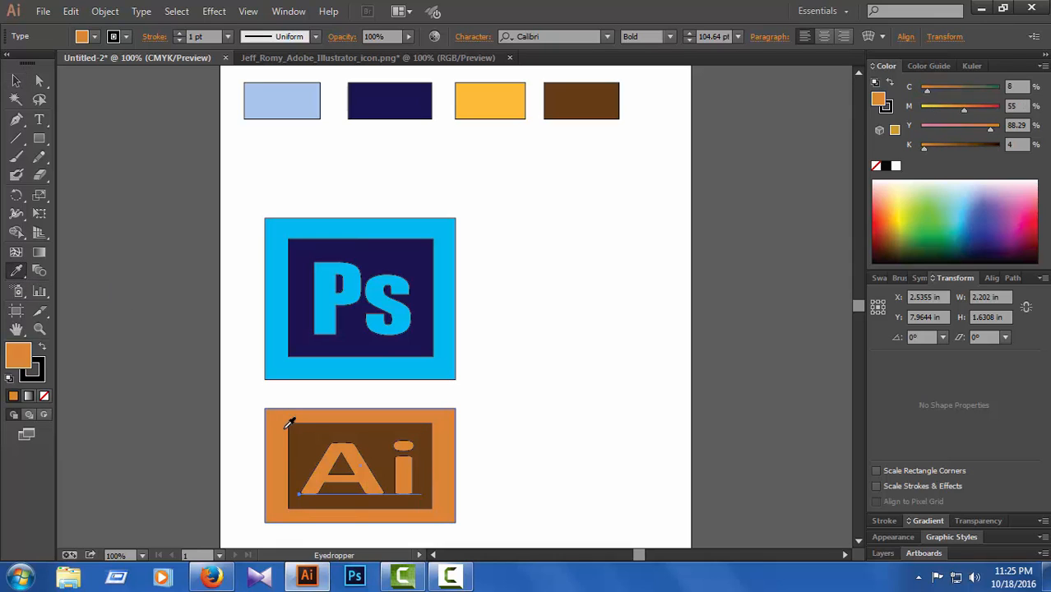
left_click(39, 80)
left_click(578, 449)
scroll(580, 449, "down", 1)
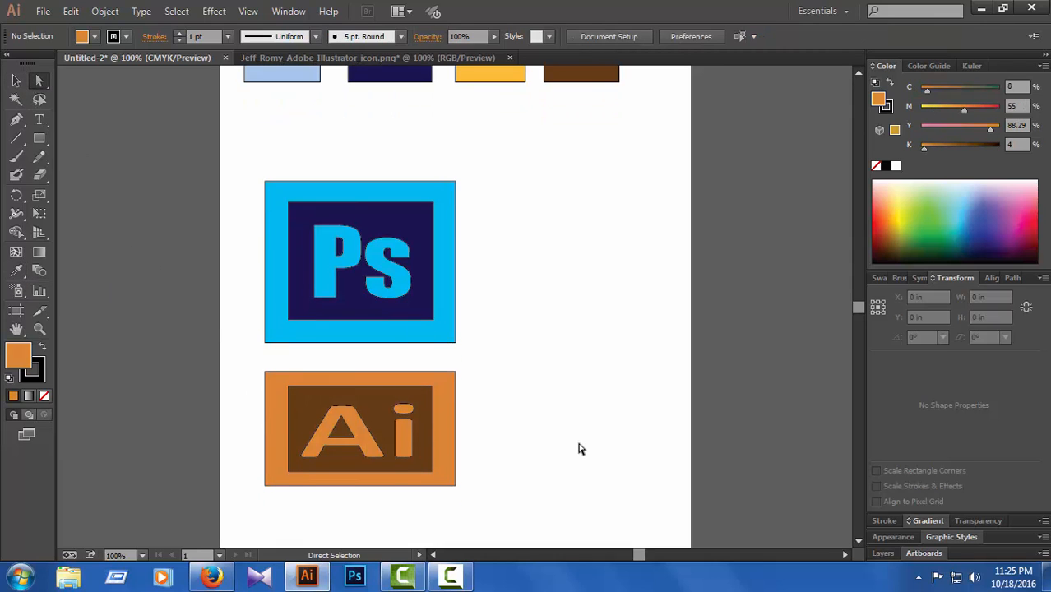
scroll(592, 449, "up", 2)
scroll(594, 448, "down", 1)
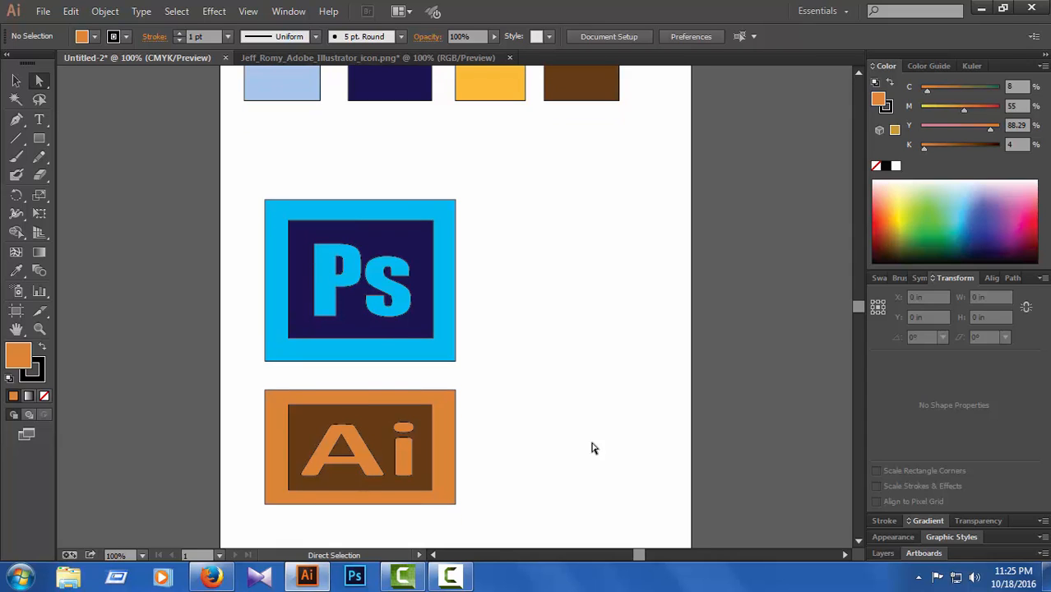
key("ctrl+0")
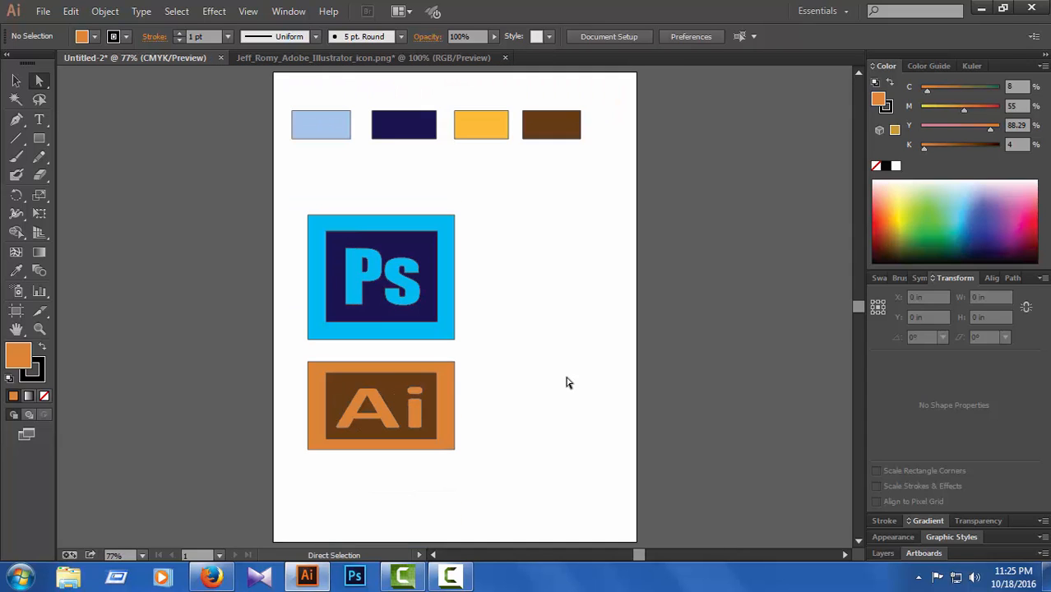